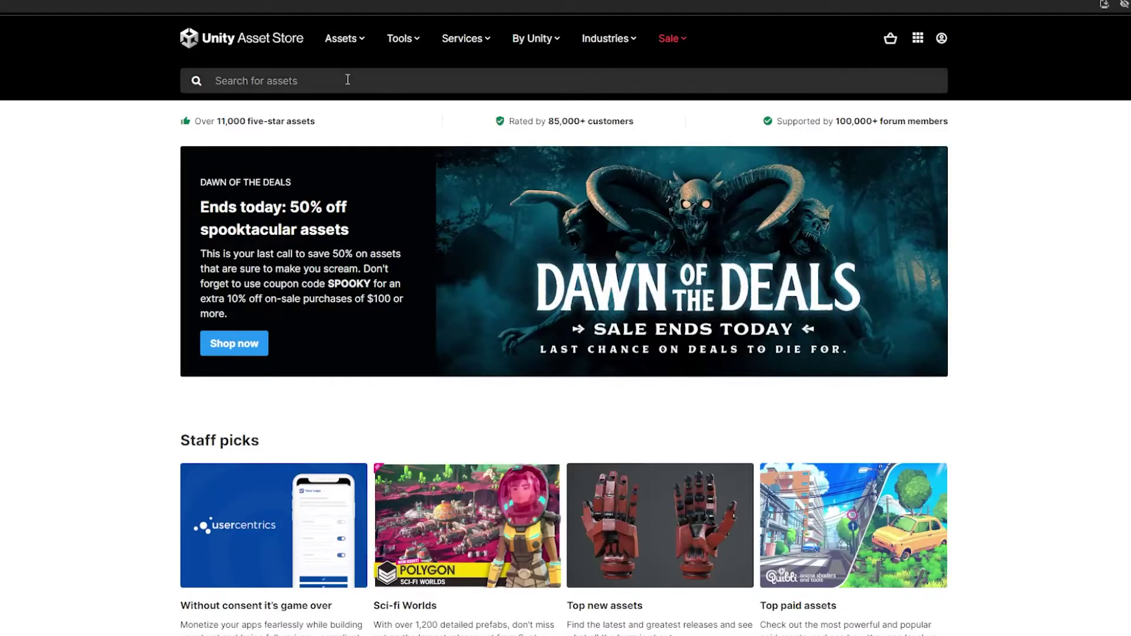
- Search the Unity Asset Store for 'button' and browse the results grid for design ideas
text(button)
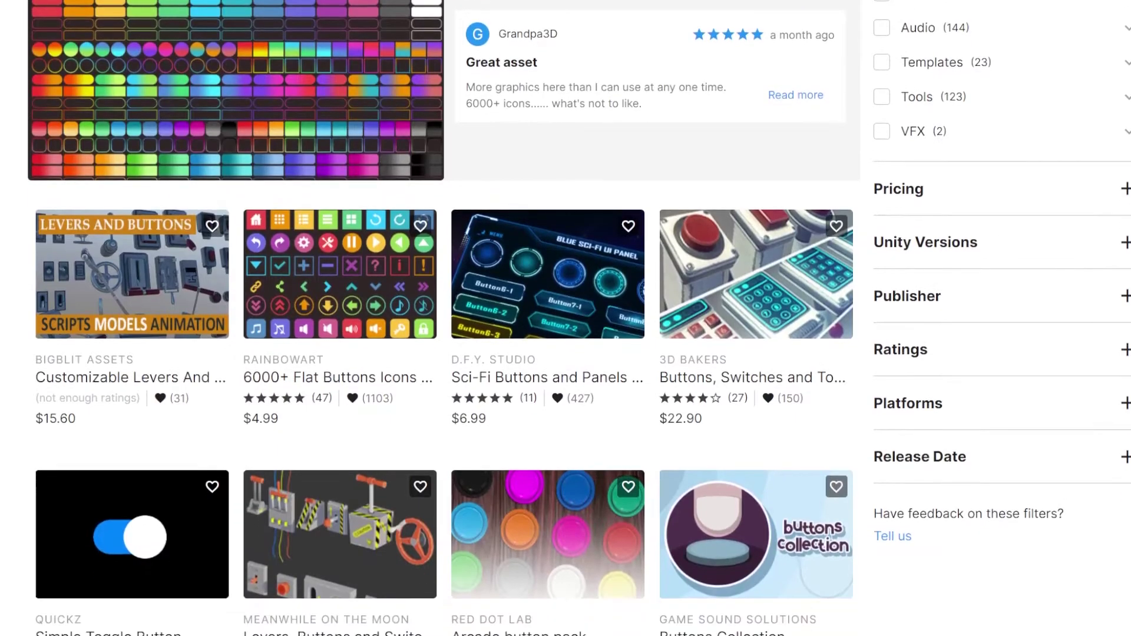
scroll(442, 318, down, 10)
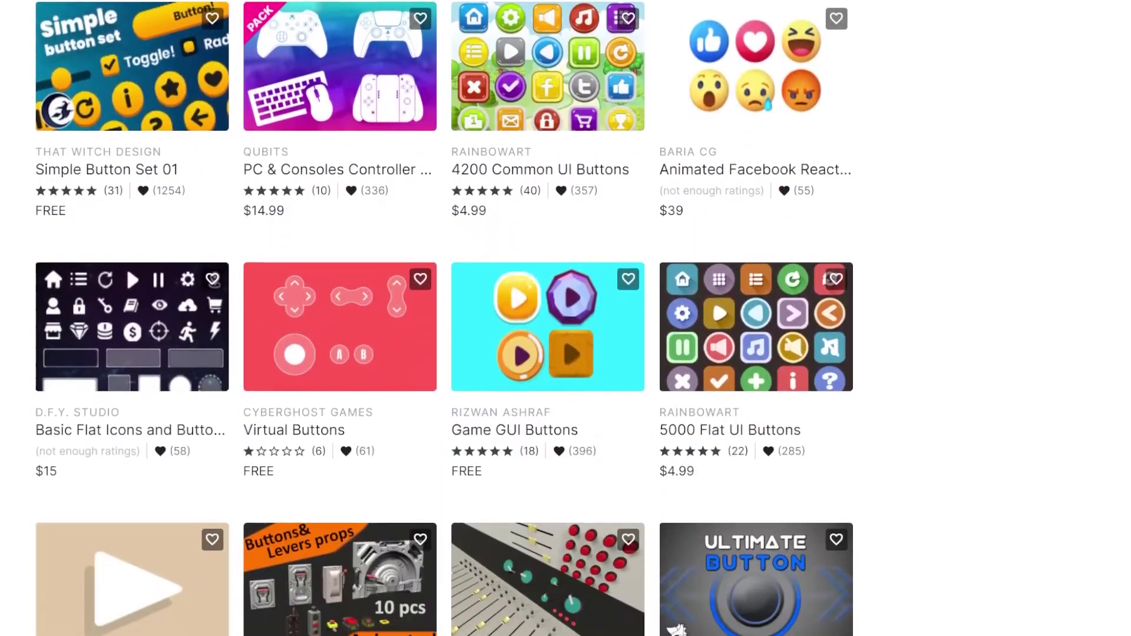
scroll(442, 318, down, 2)
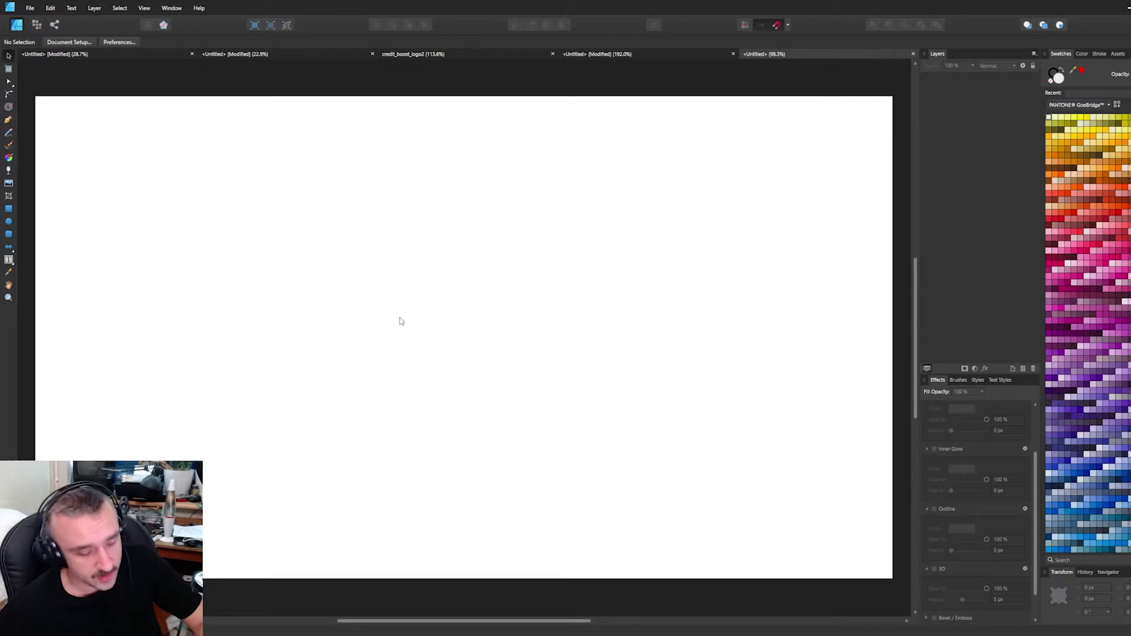
- Show the canvas grid and draw a wide grey rectangle across the middle of the untitled document
key(ctrl+apostrophe)
key(m)
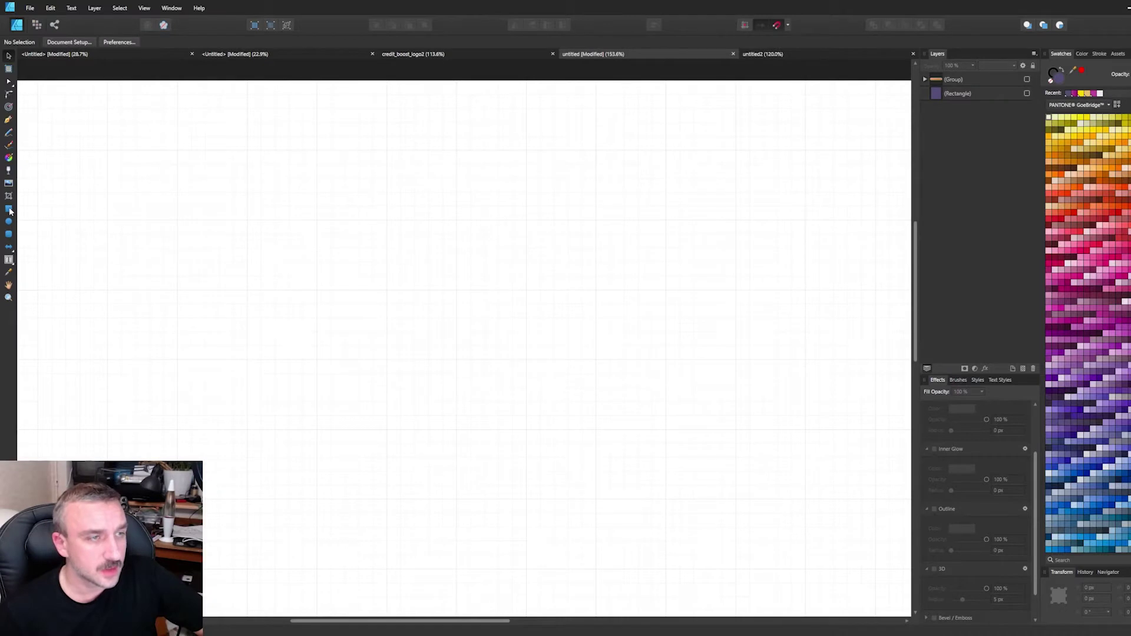
click(9, 209)
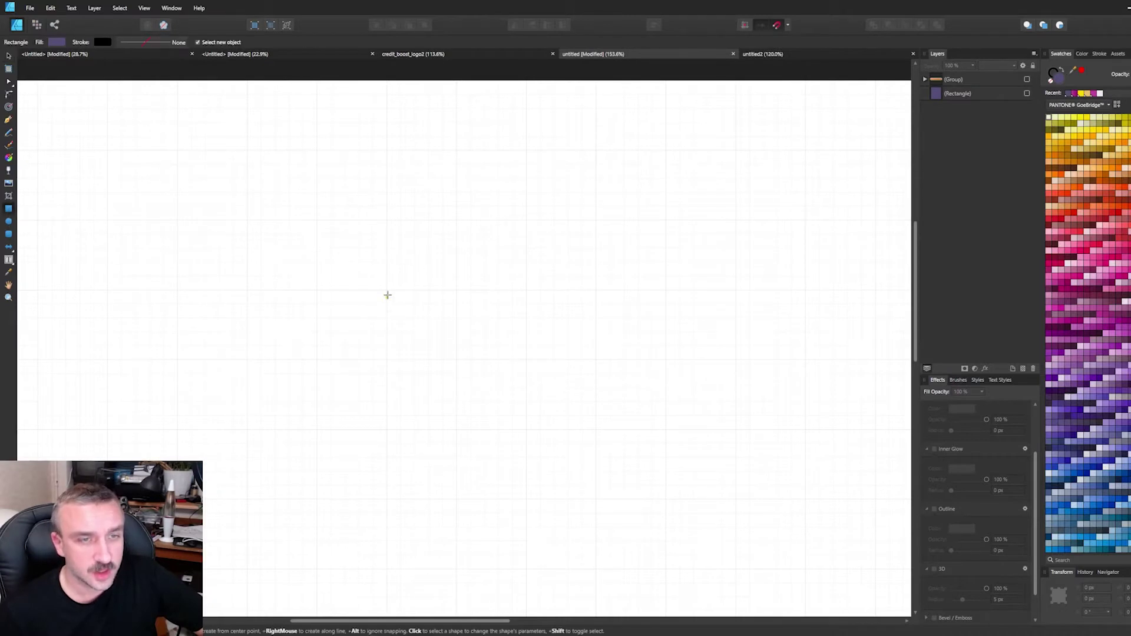
drag(316, 221, 596, 290)
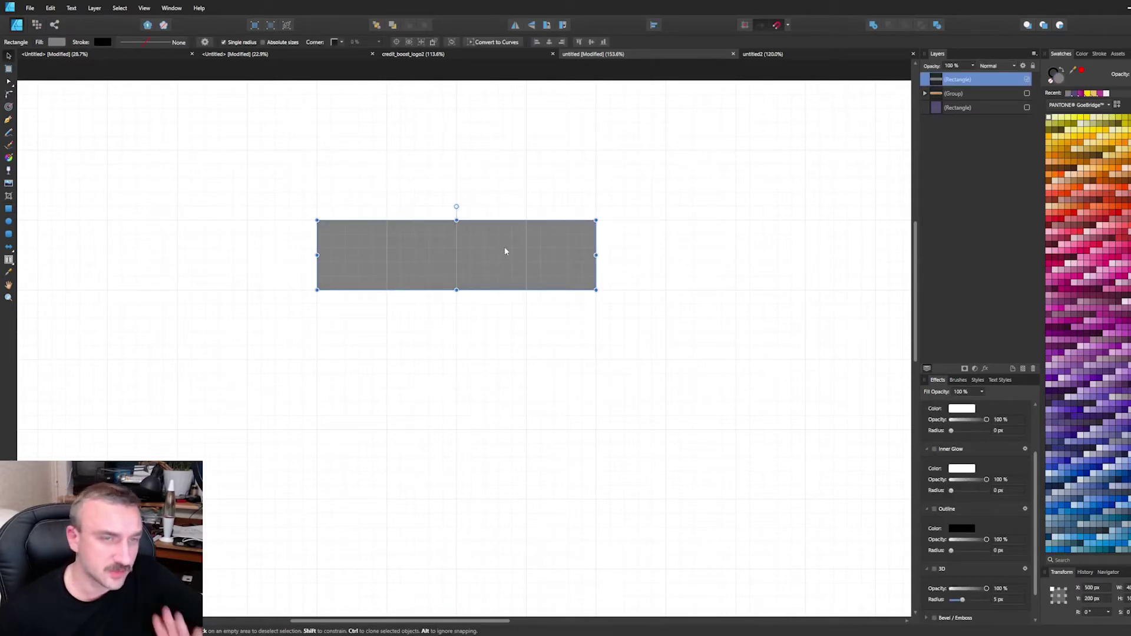
- Convert the rectangle to an editable curve and zoom in on its nodes
key(ctrl+Return)
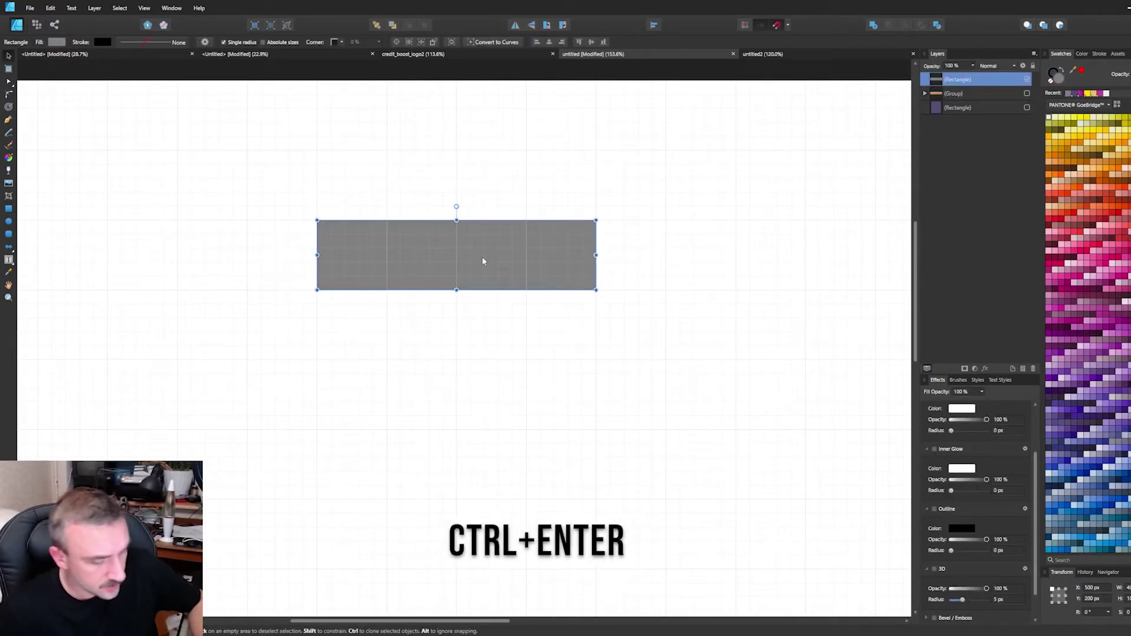
key(ctrl+Return)
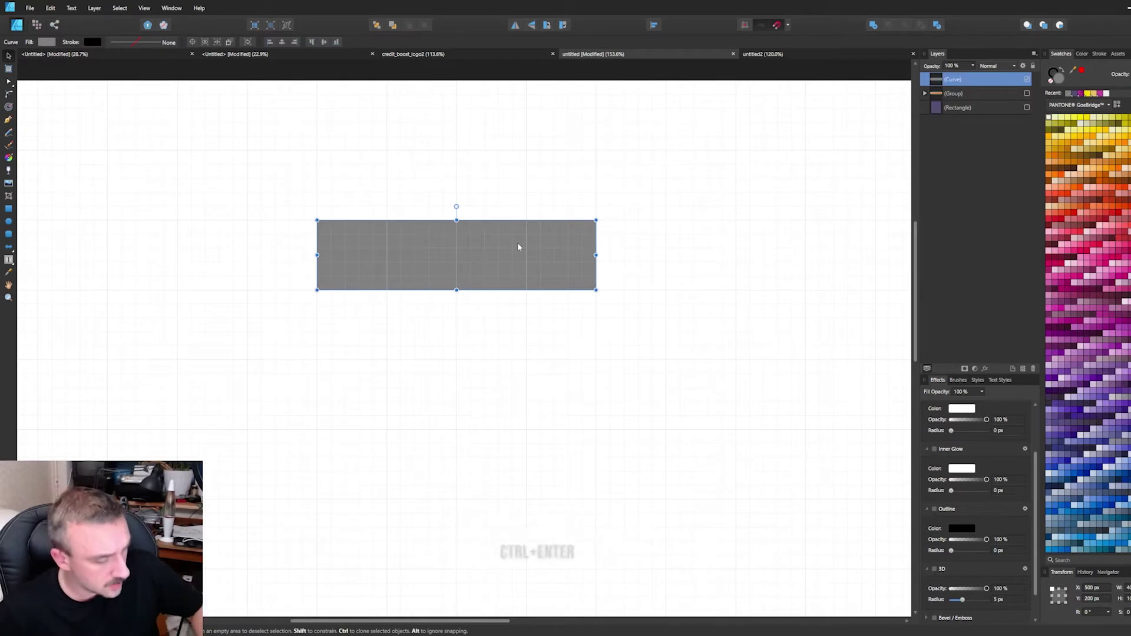
key(a)
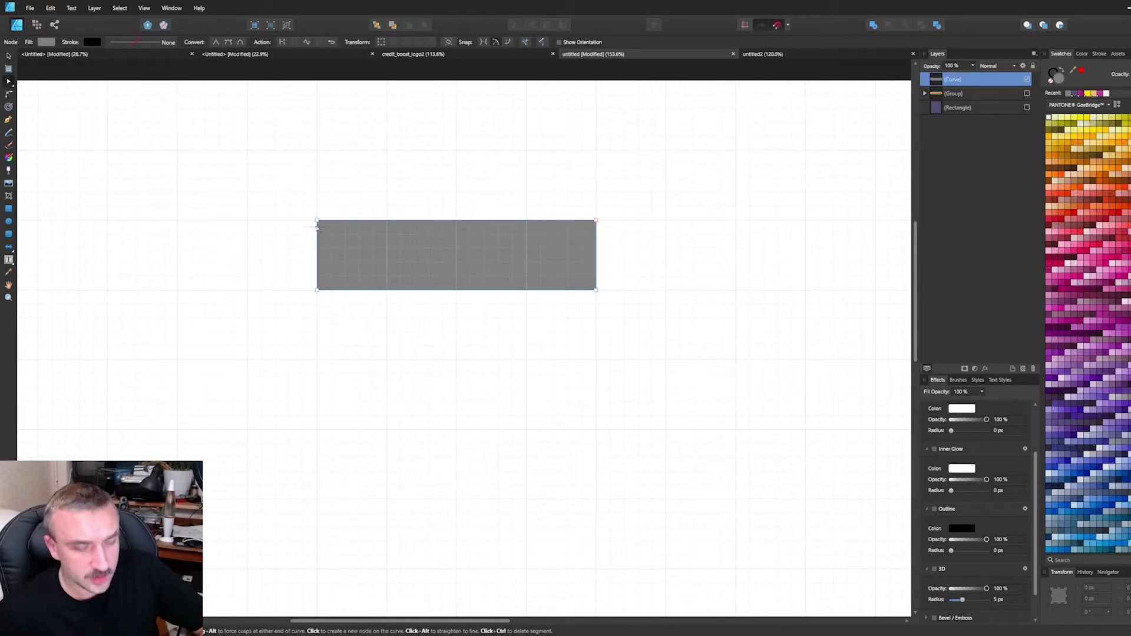
scroll(415, 210, up, 1)
scroll(405, 238, up, 1)
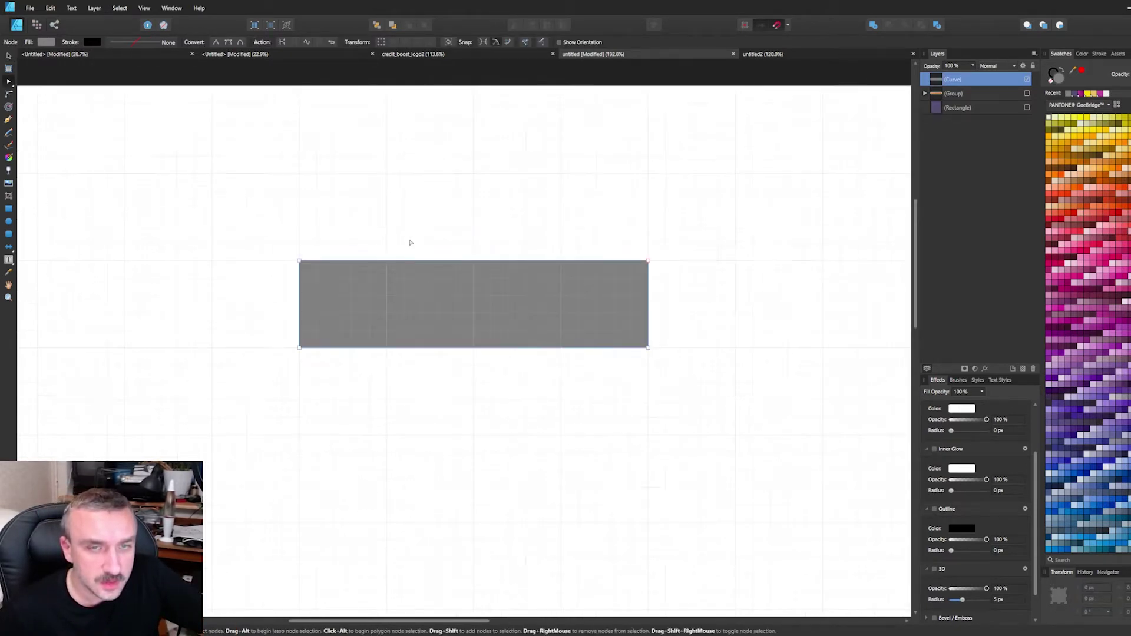
scroll(410, 242, up, 1)
- Add nodes beside each corner and delete the corner nodes so all four corners are chamfered
click(271, 267)
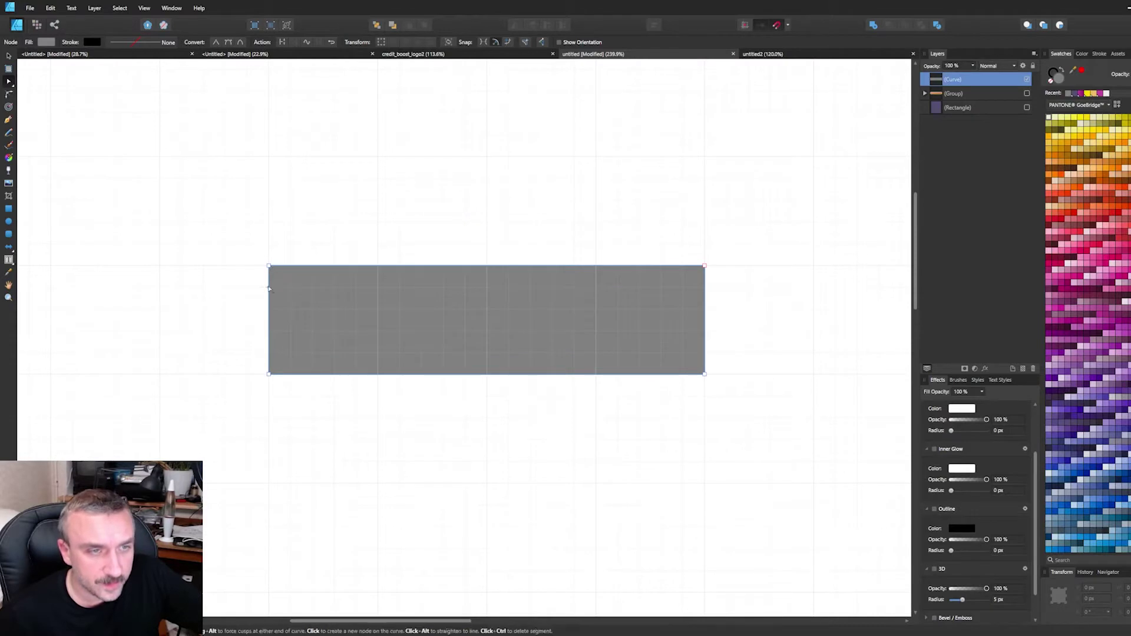
click(290, 267)
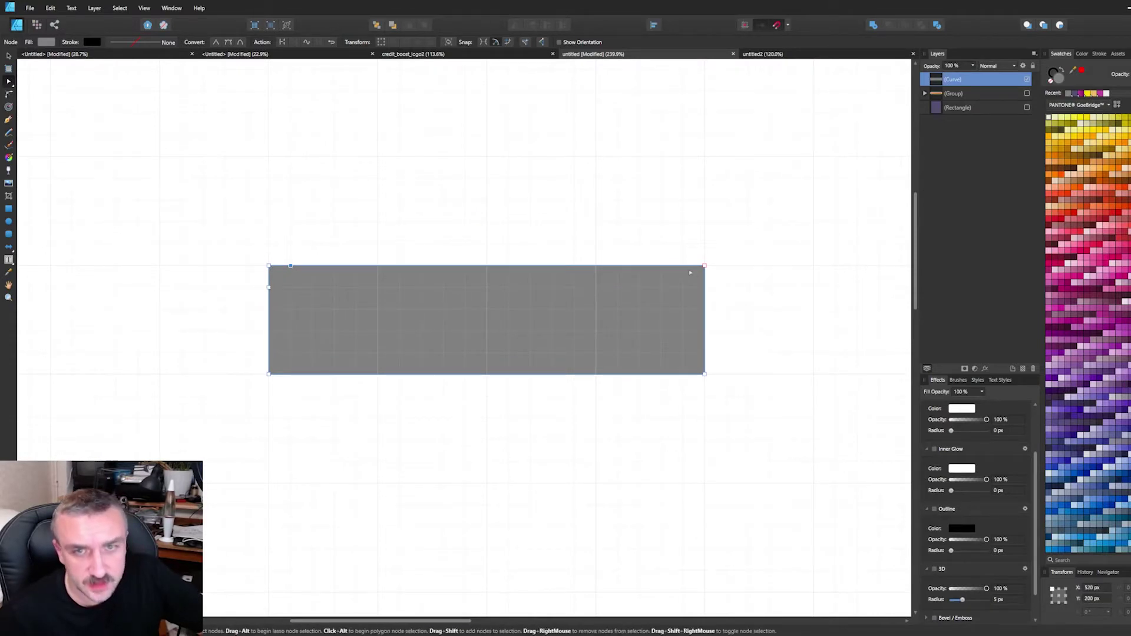
click(706, 287)
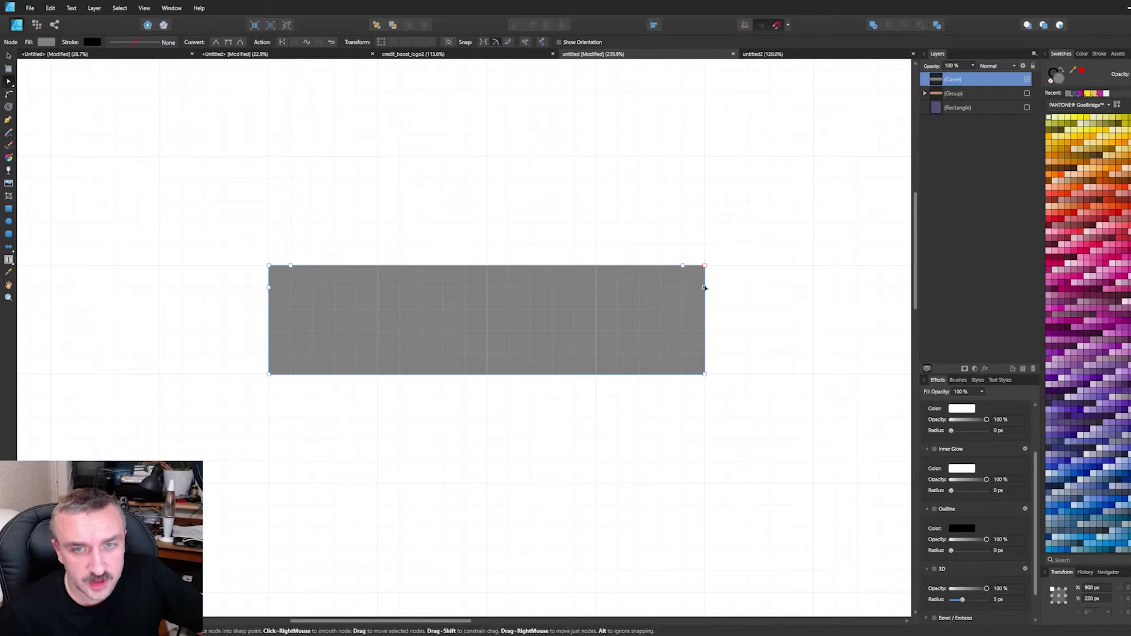
click(705, 353)
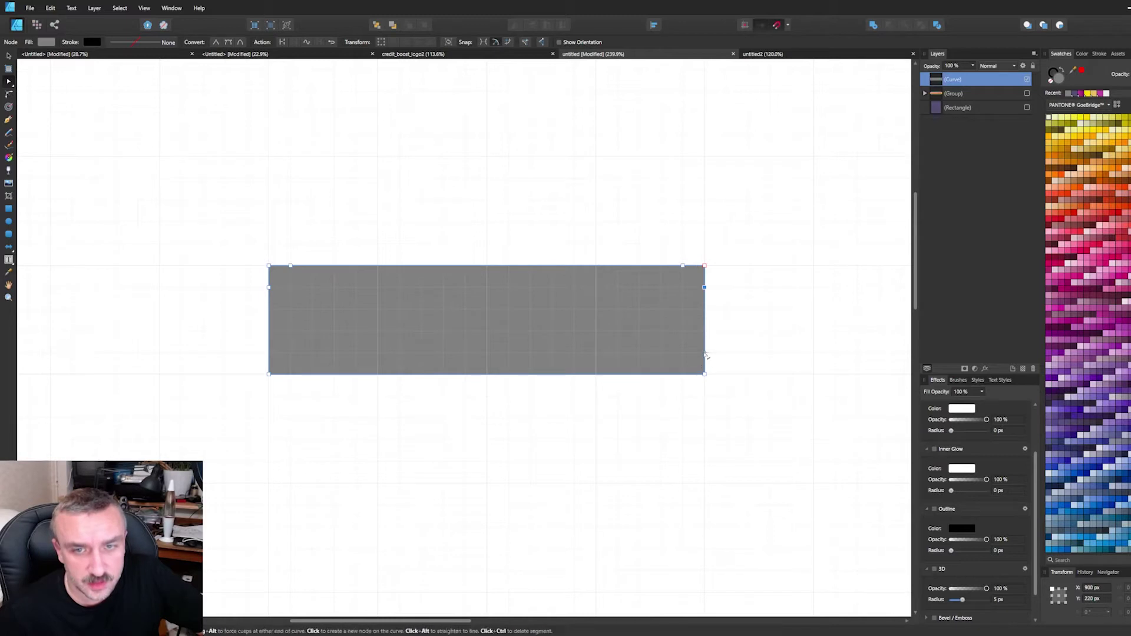
click(683, 375)
click(269, 374)
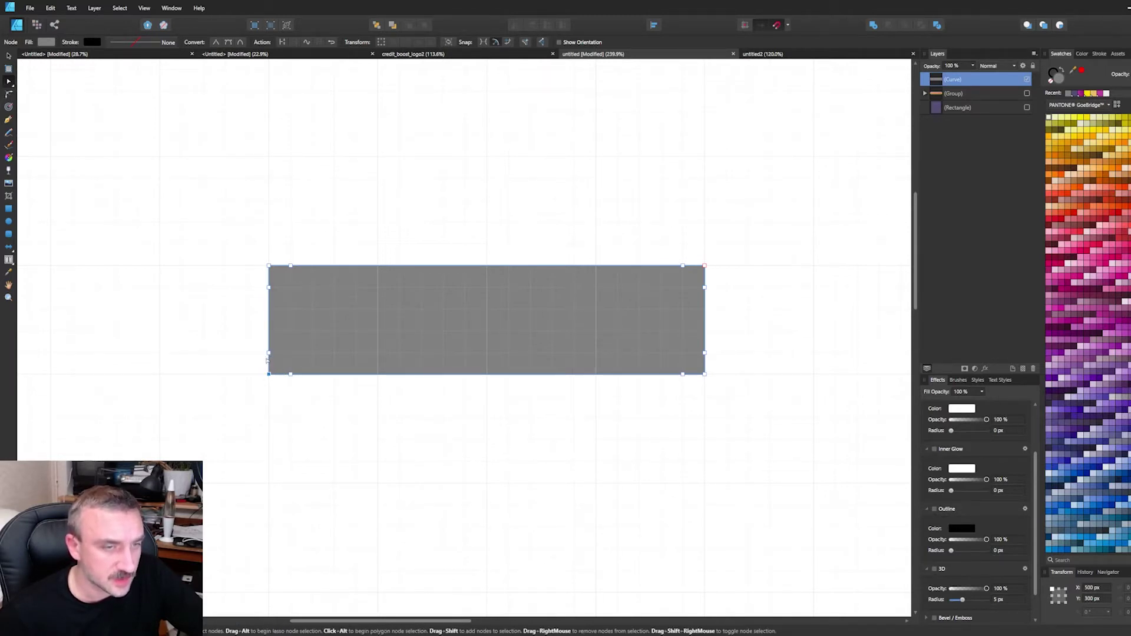
key(Delete)
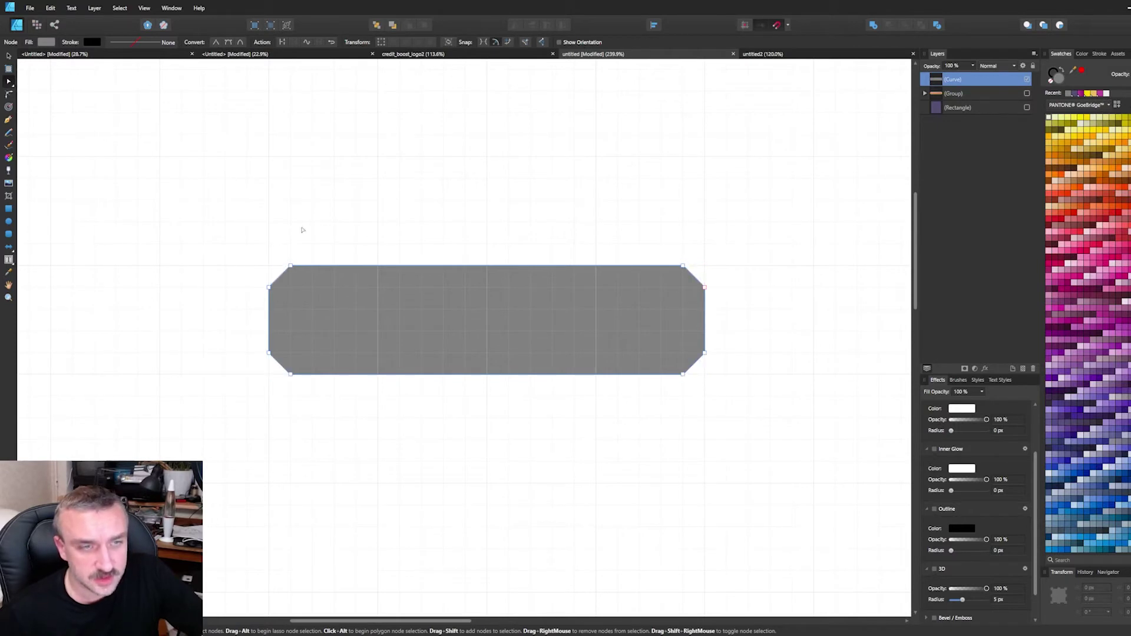
- Duplicate the chamfered shape and pull nodes inward to notch its top-right and bottom-right corners
key(v)
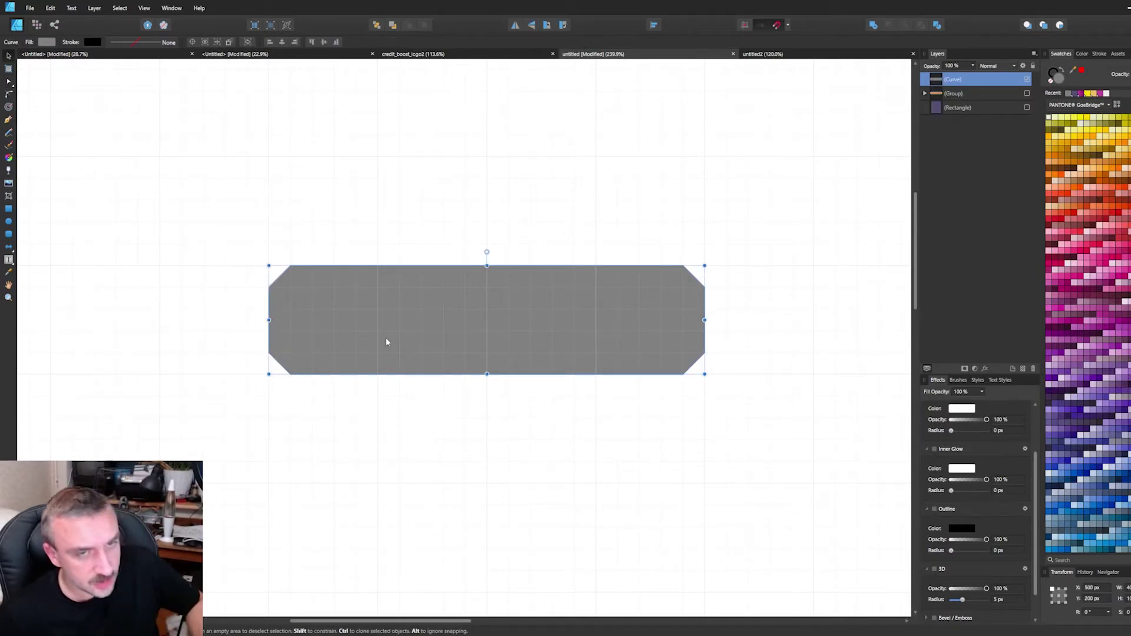
key(ctrl+j)
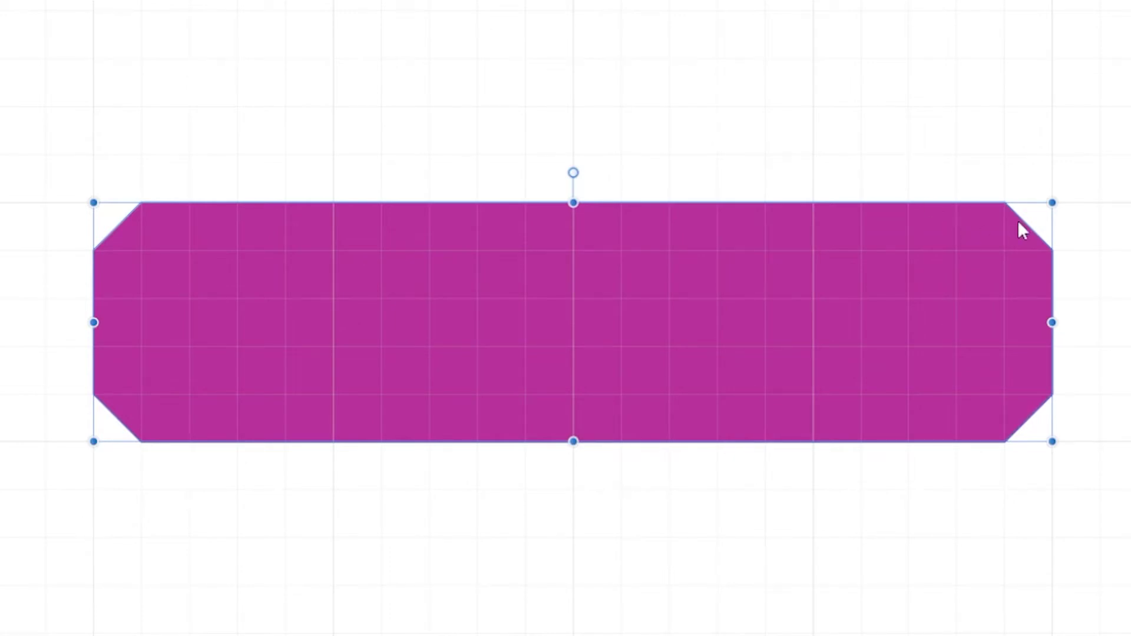
double_click(1022, 230)
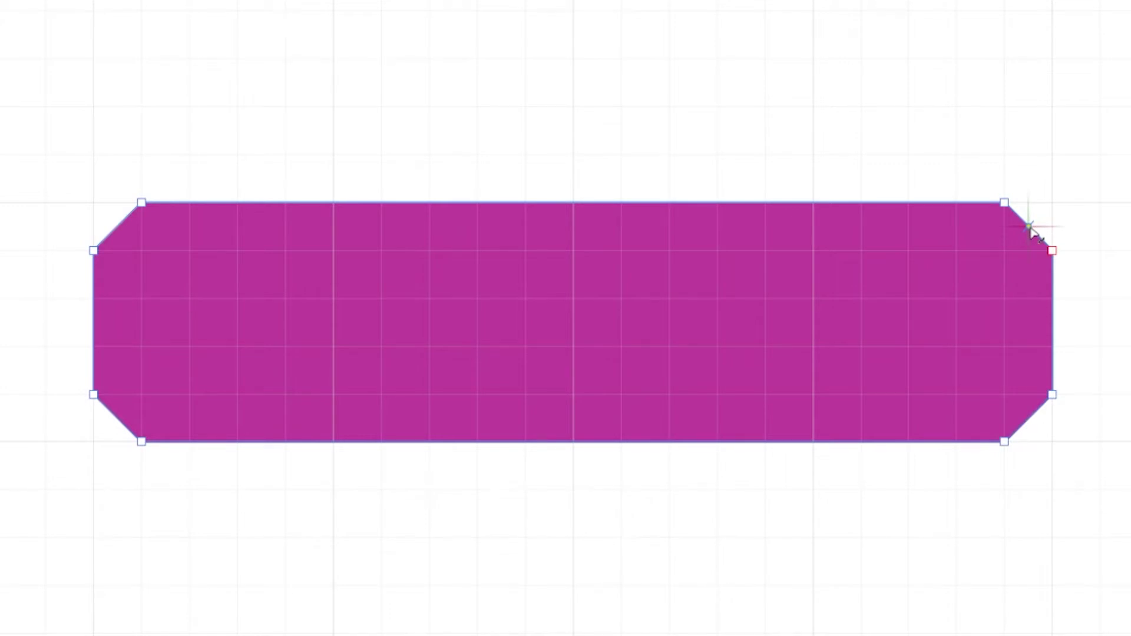
click(1028, 226)
drag(1028, 229, 1005, 251)
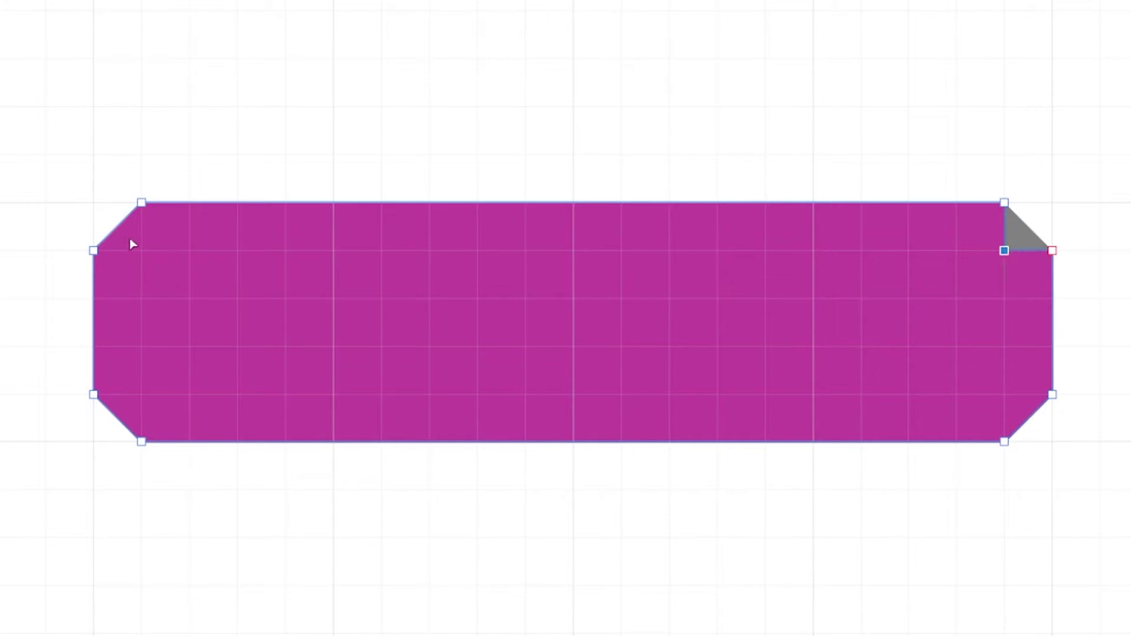
drag(1028, 418, 1005, 394)
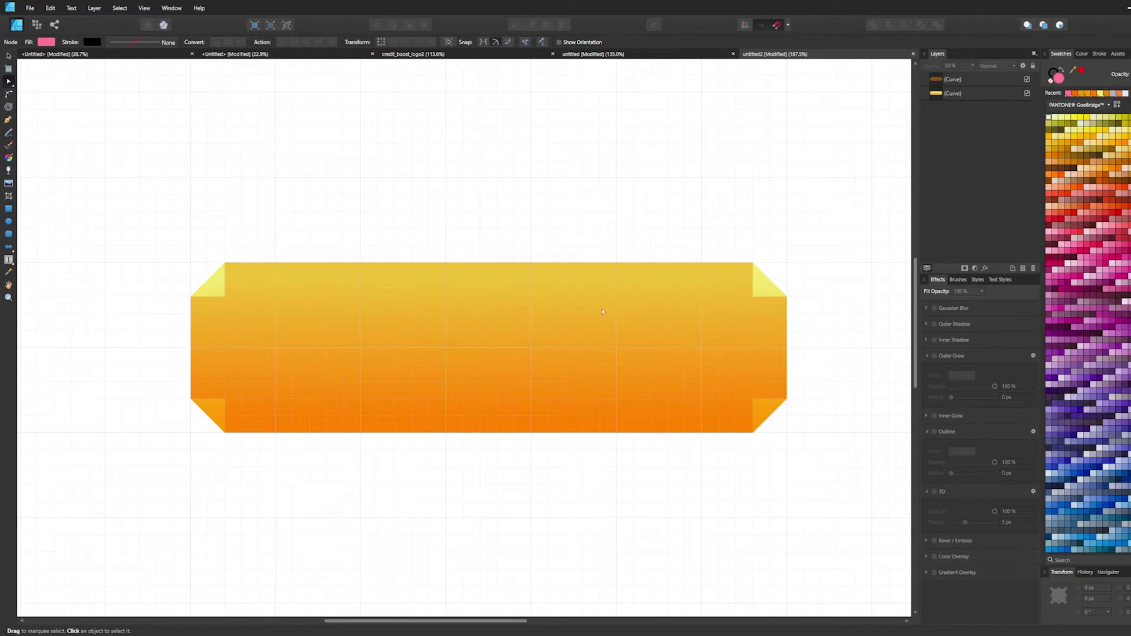
- Check the top layer's vertical gradient, then draw a rectangle covering the banner's central face
click(9, 157)
click(454, 323)
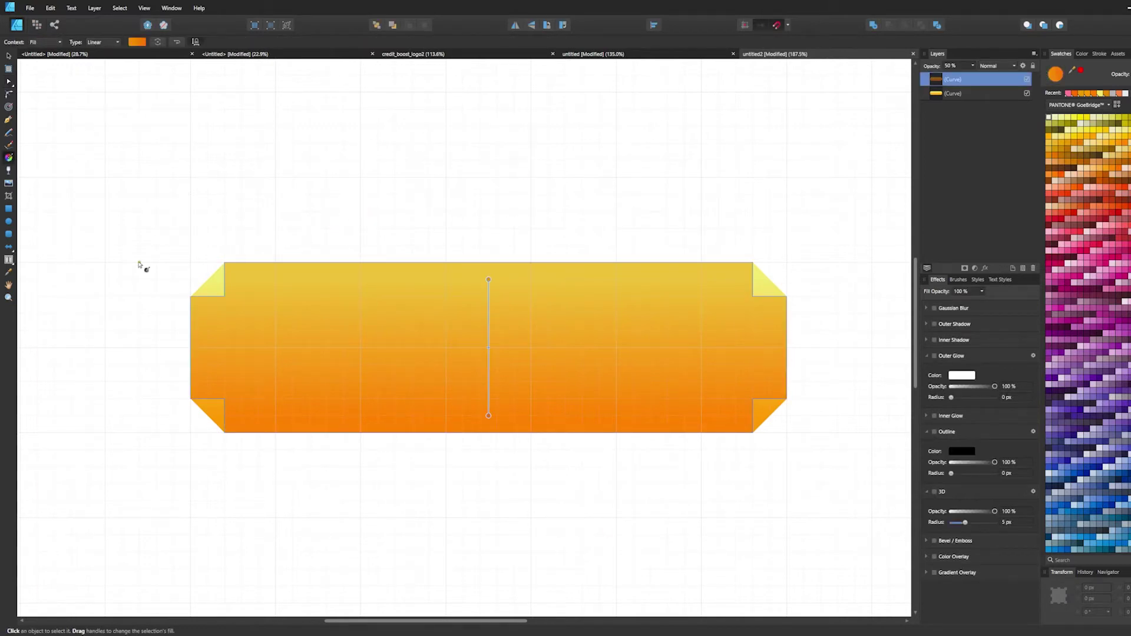
key(m)
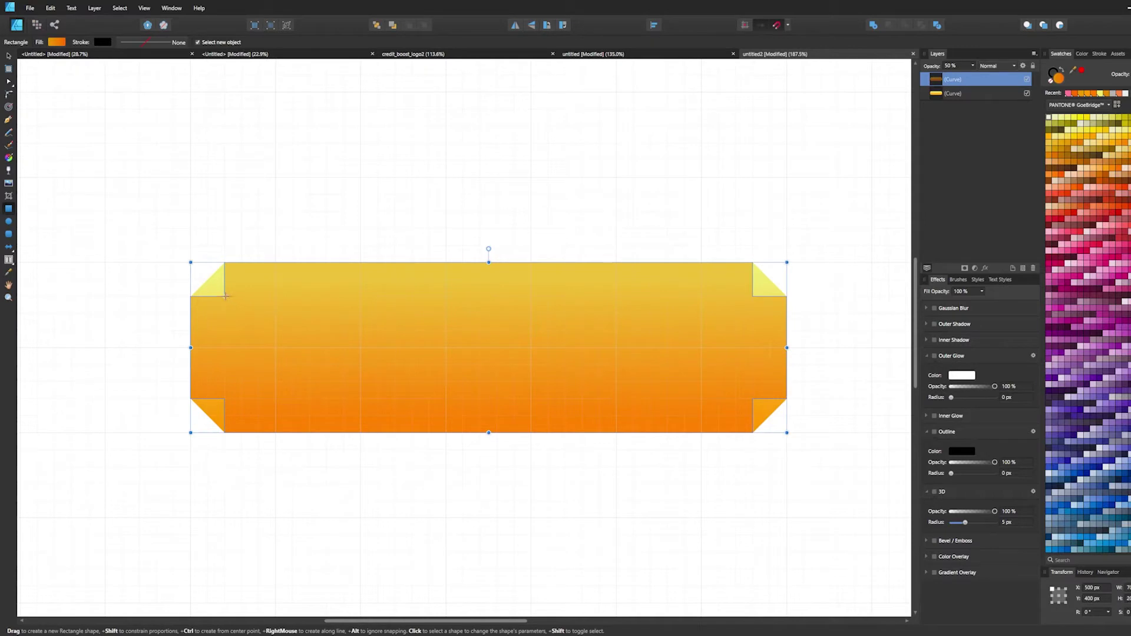
drag(225, 296, 753, 398)
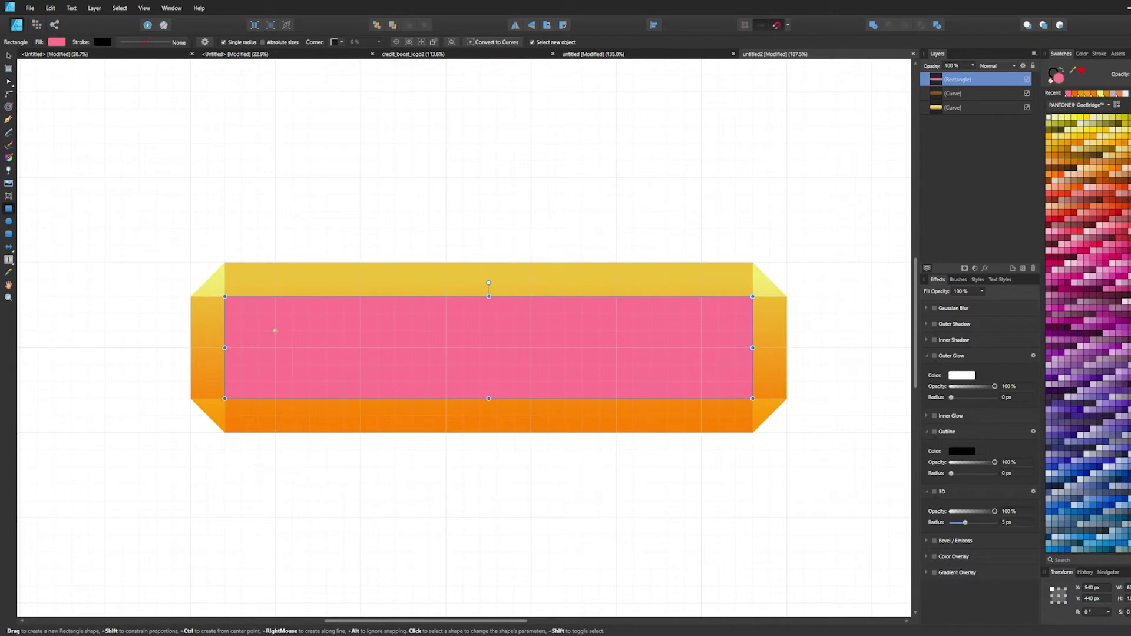
key(v)
key(Escape)
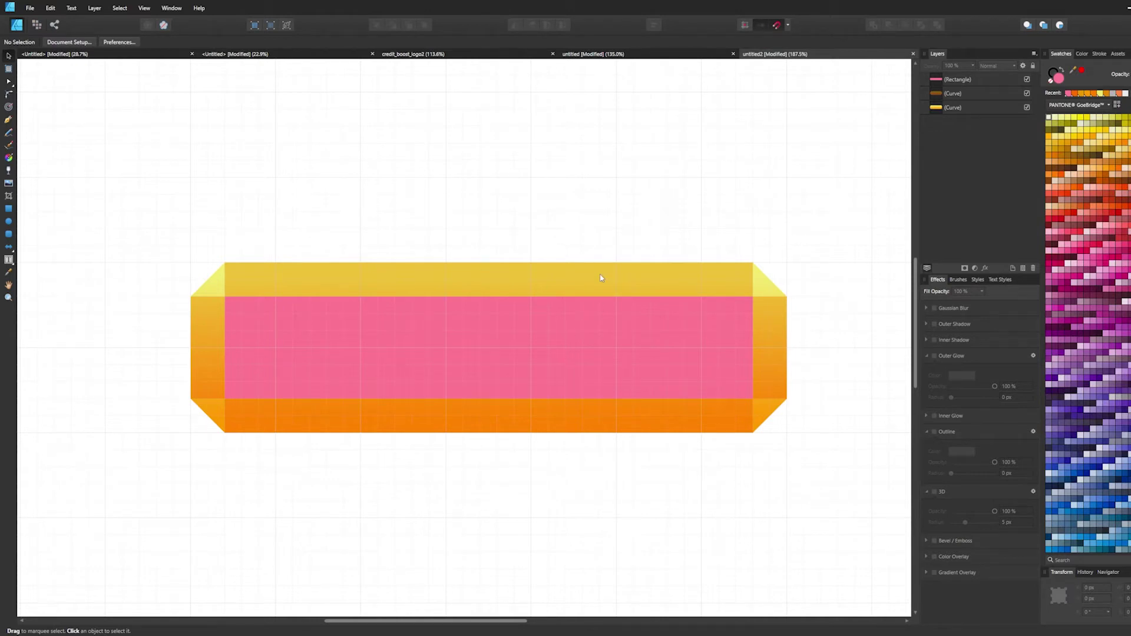
- Give the pink rectangle an 8.9 px white outer glow and lower its opacity to 61%
click(526, 352)
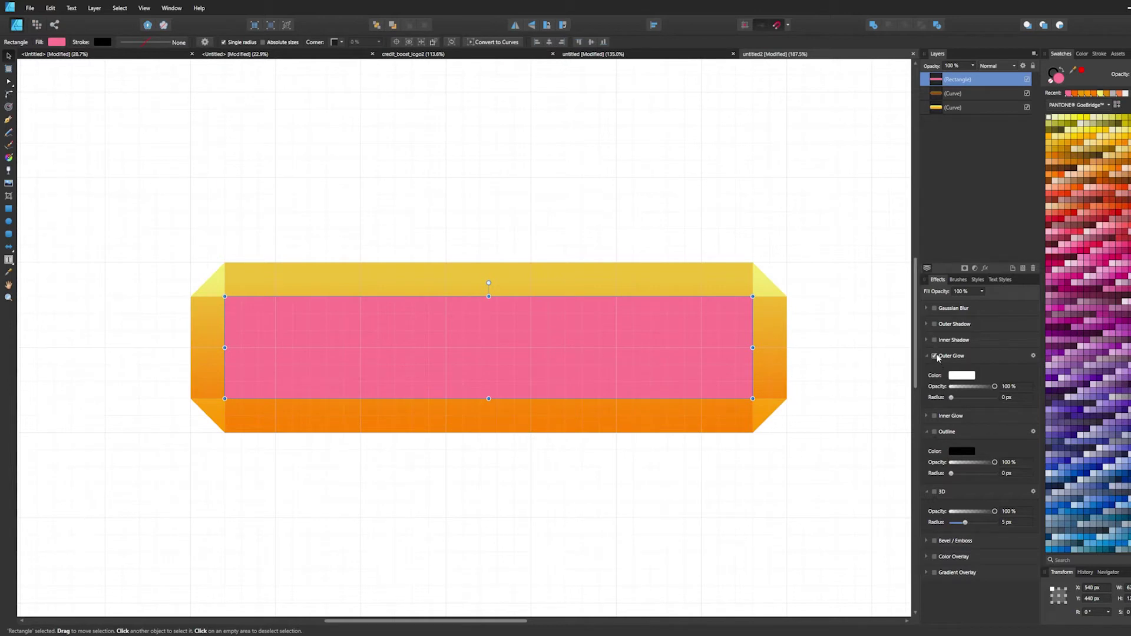
drag(949, 397, 973, 402)
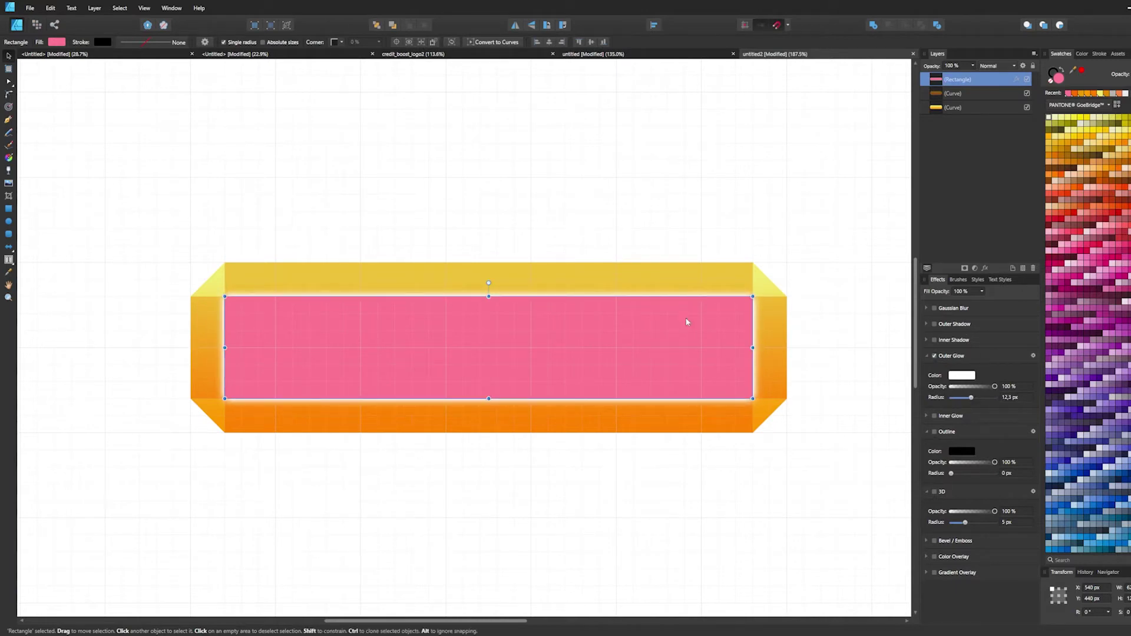
click(973, 65)
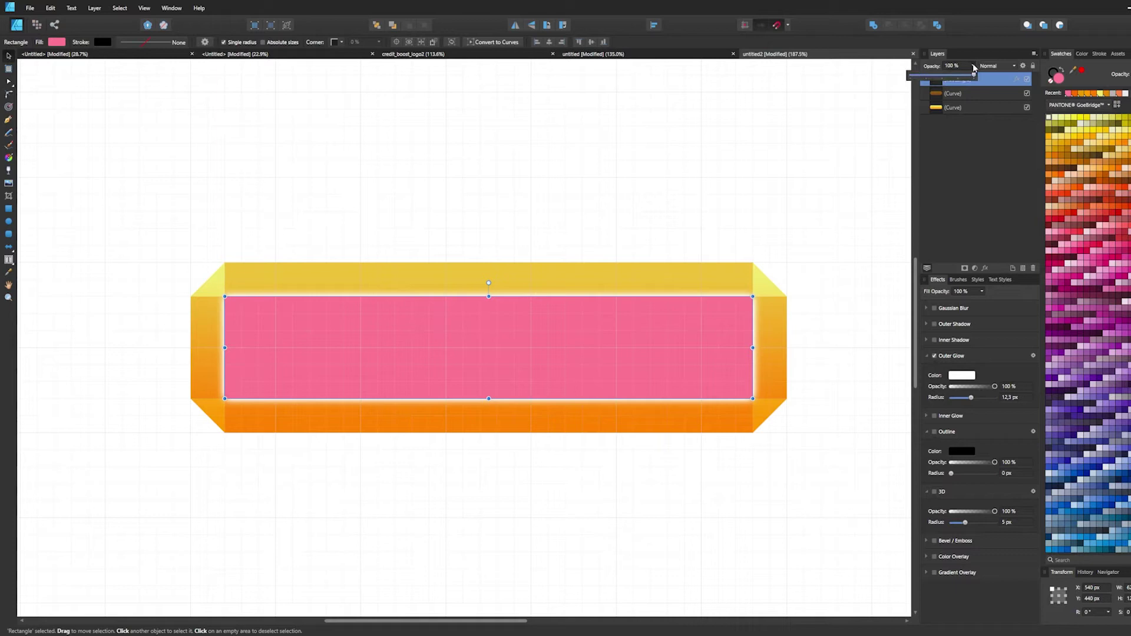
drag(975, 77, 948, 81)
- Add a 4.8 px black outline to the outer button shape and a 100 px white inner glow to the bevel curve
click(631, 287)
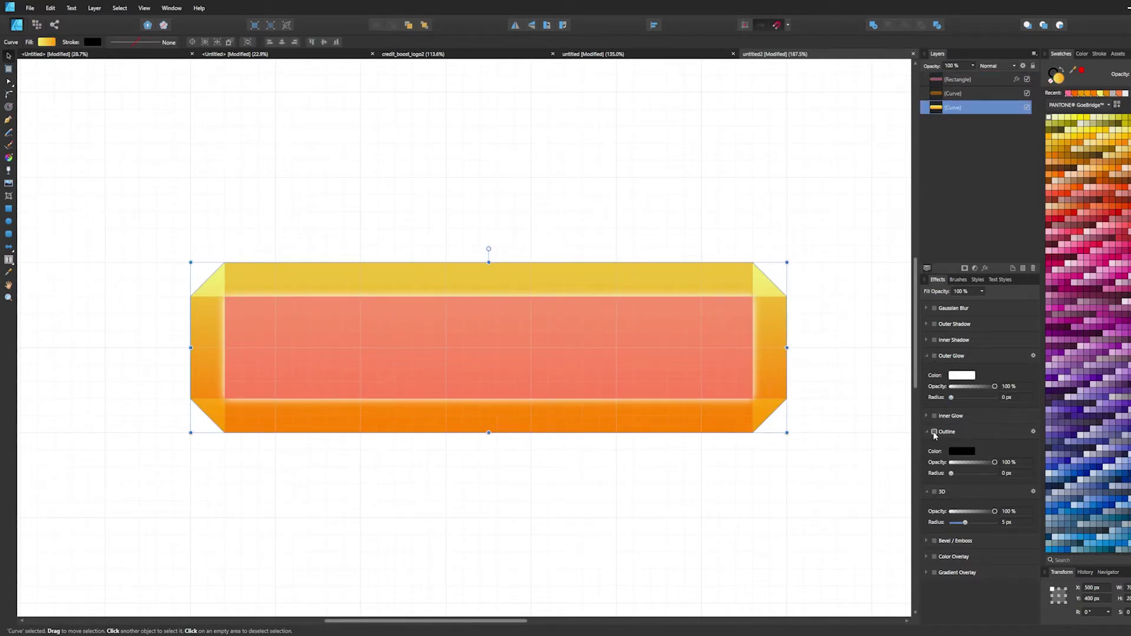
drag(950, 475, 965, 475)
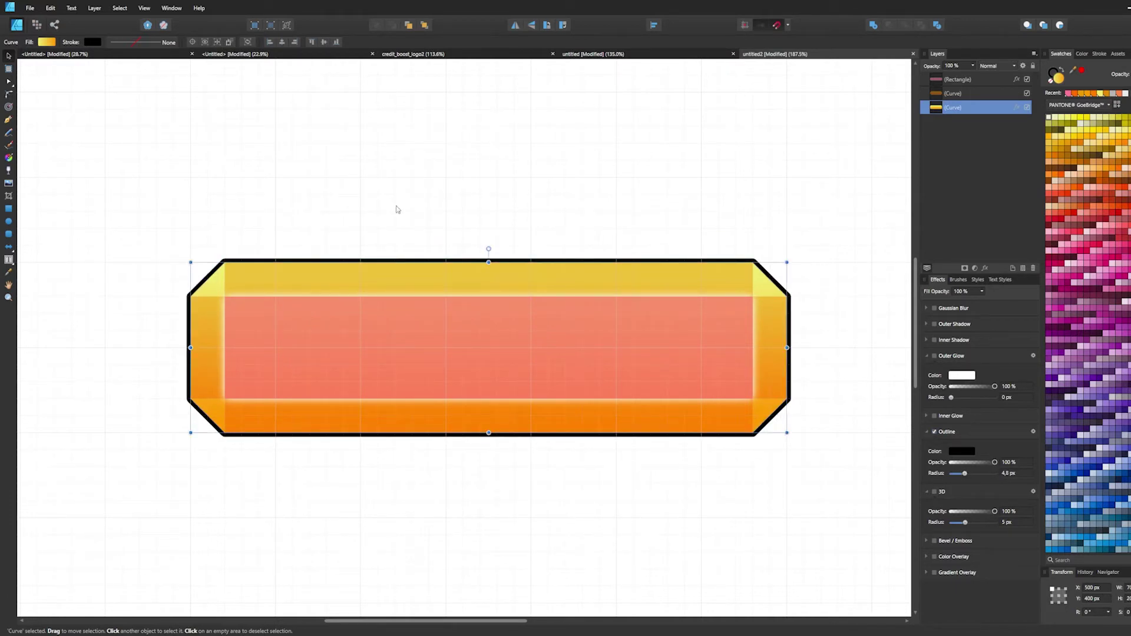
alt+click(422, 288)
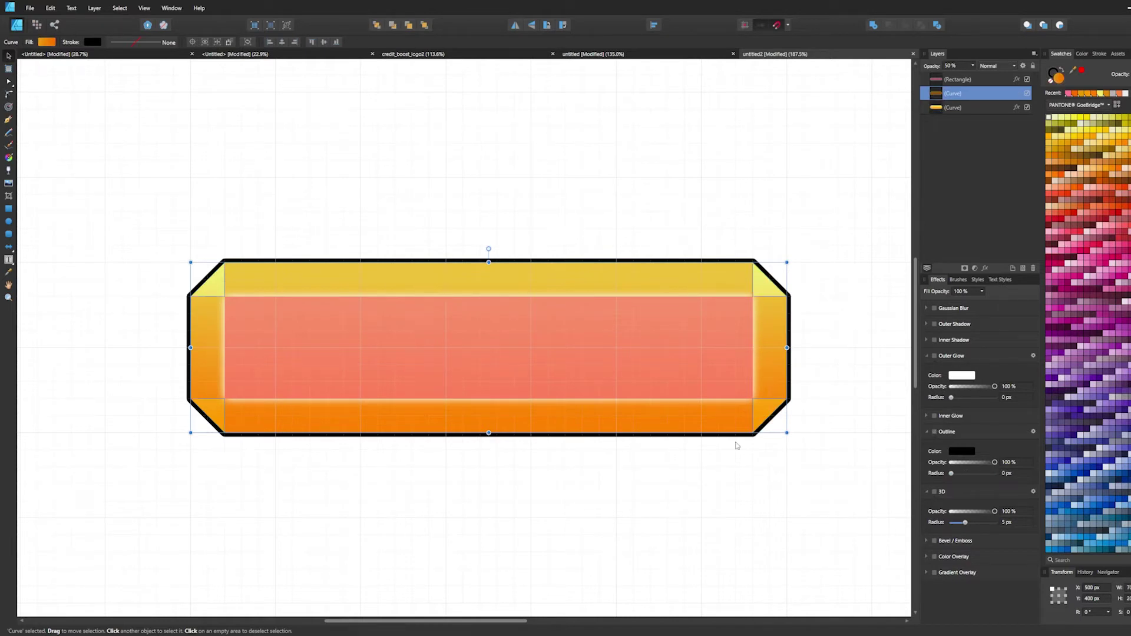
click(935, 416)
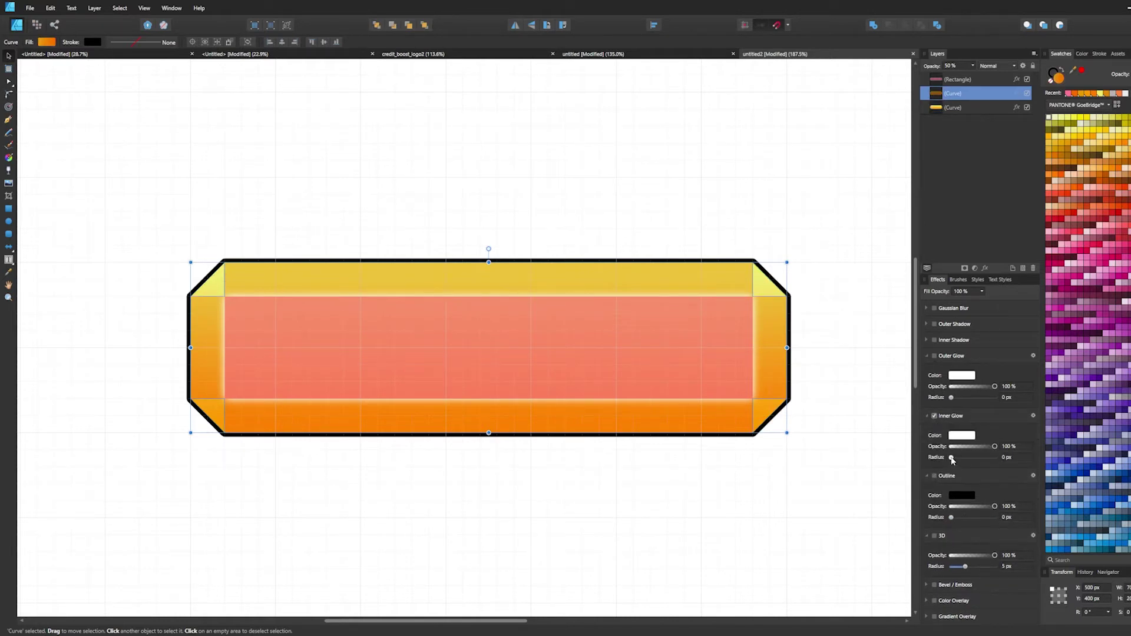
drag(952, 459, 998, 458)
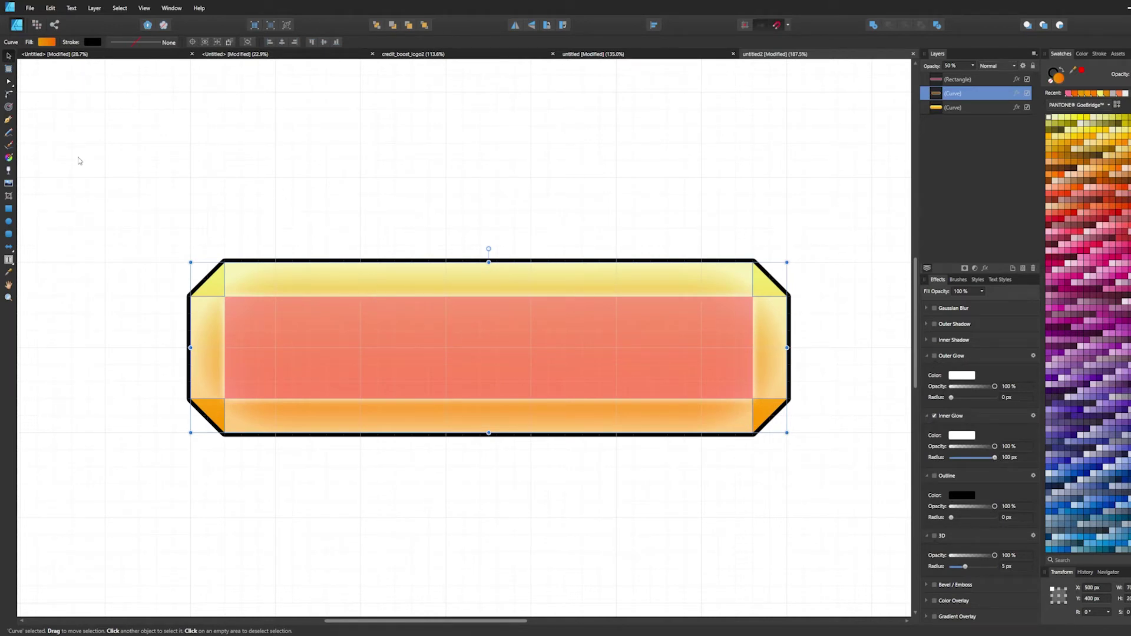
- Change the bevel curve's fill to a deeper orange in the Color Chooser
click(9, 157)
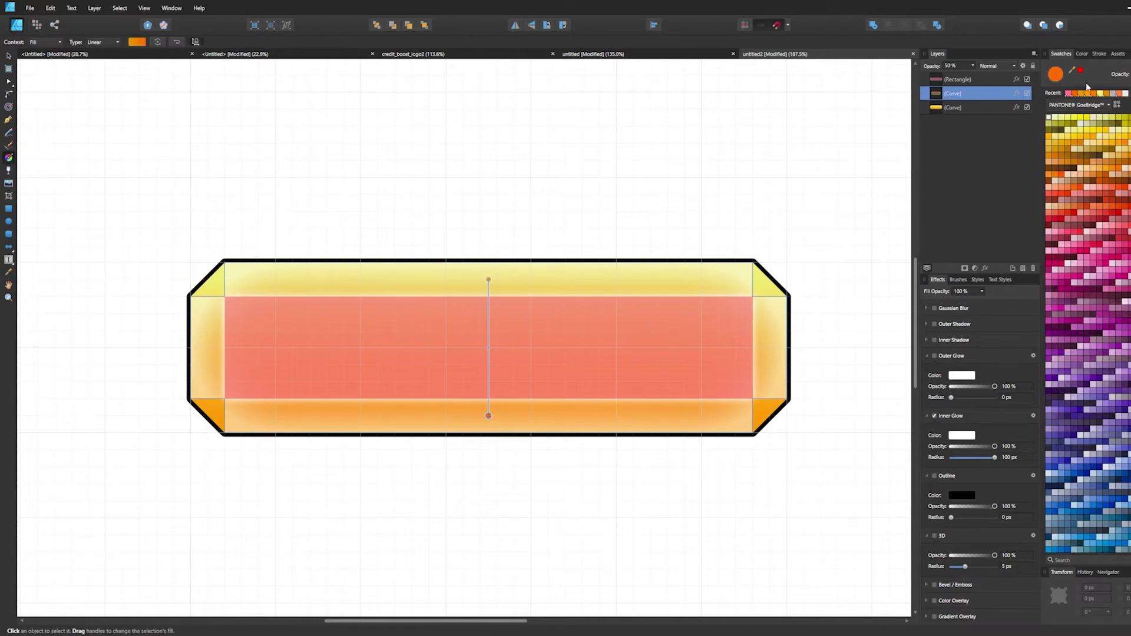
double_click(1057, 77)
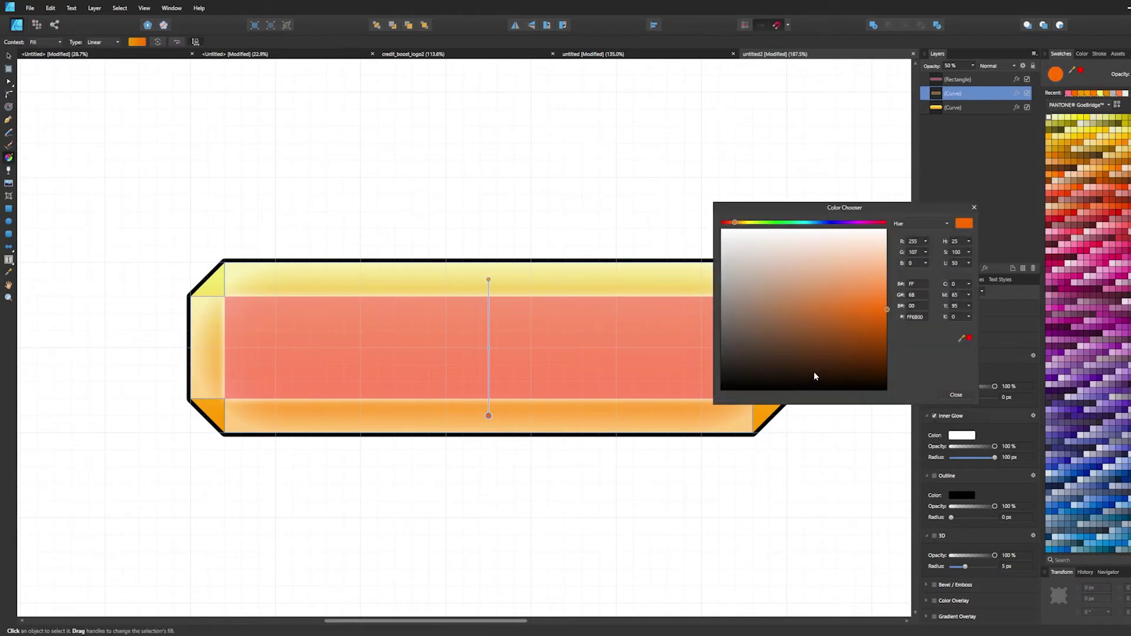
drag(815, 371, 887, 337)
key(v)
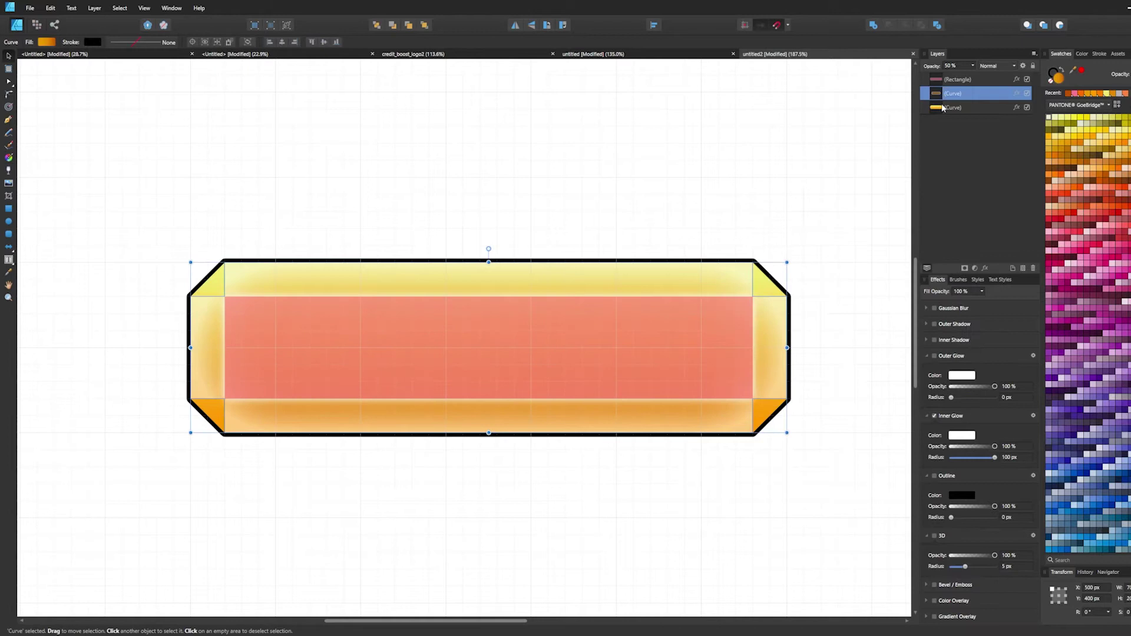
- Adjust the inner rectangle and bevel layers, undoing an accidental move, then deselect to preview the yellow button
click(957, 80)
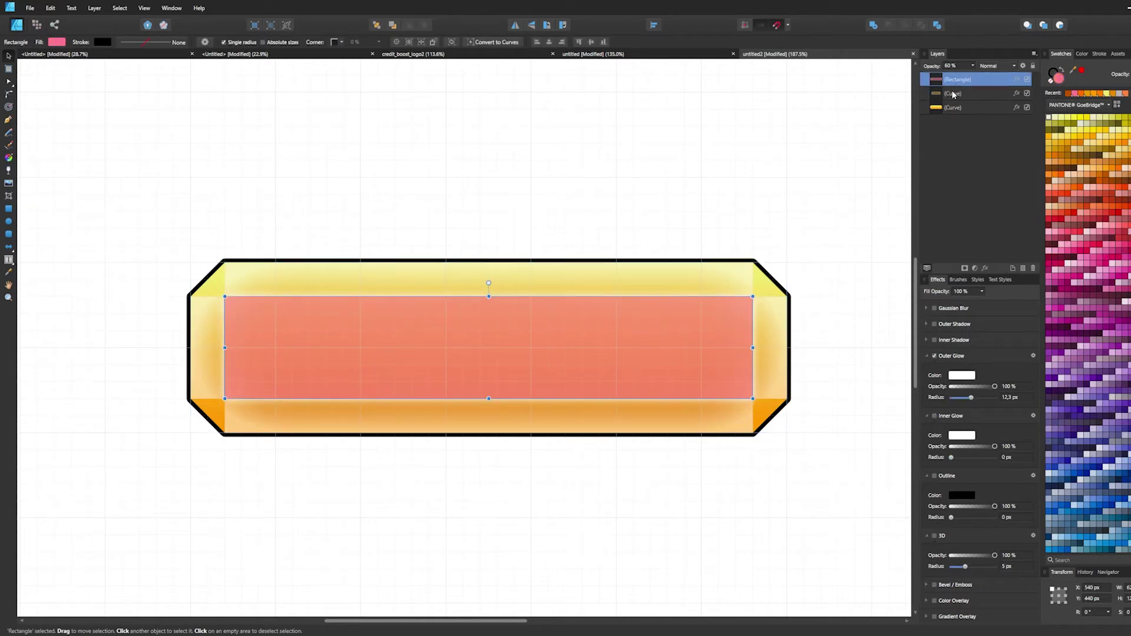
click(952, 95)
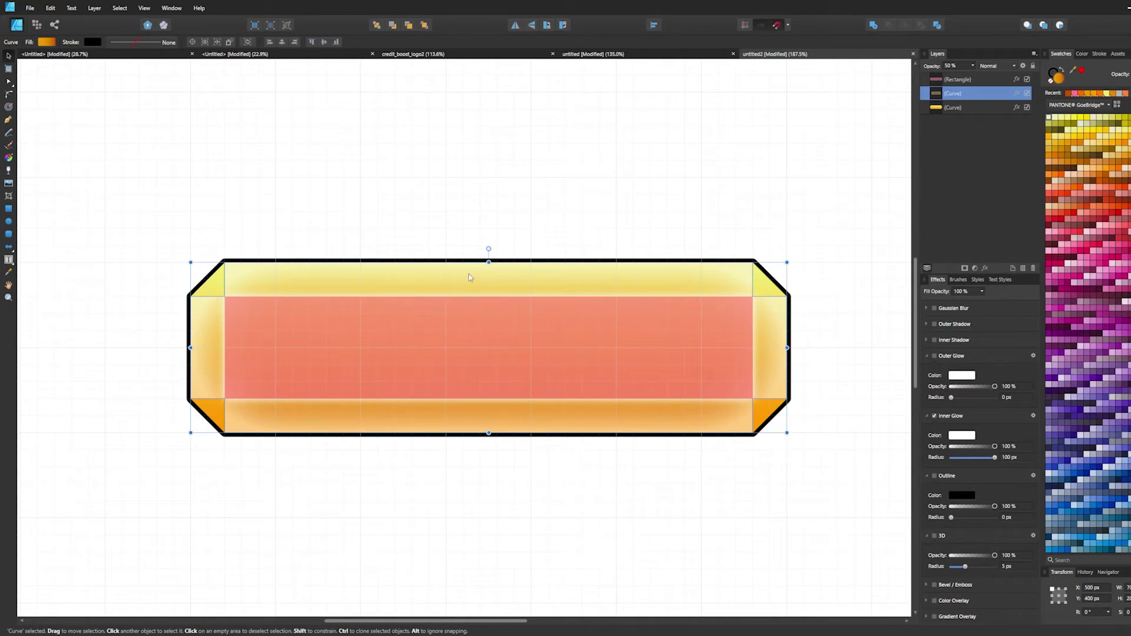
drag(470, 277, 453, 223)
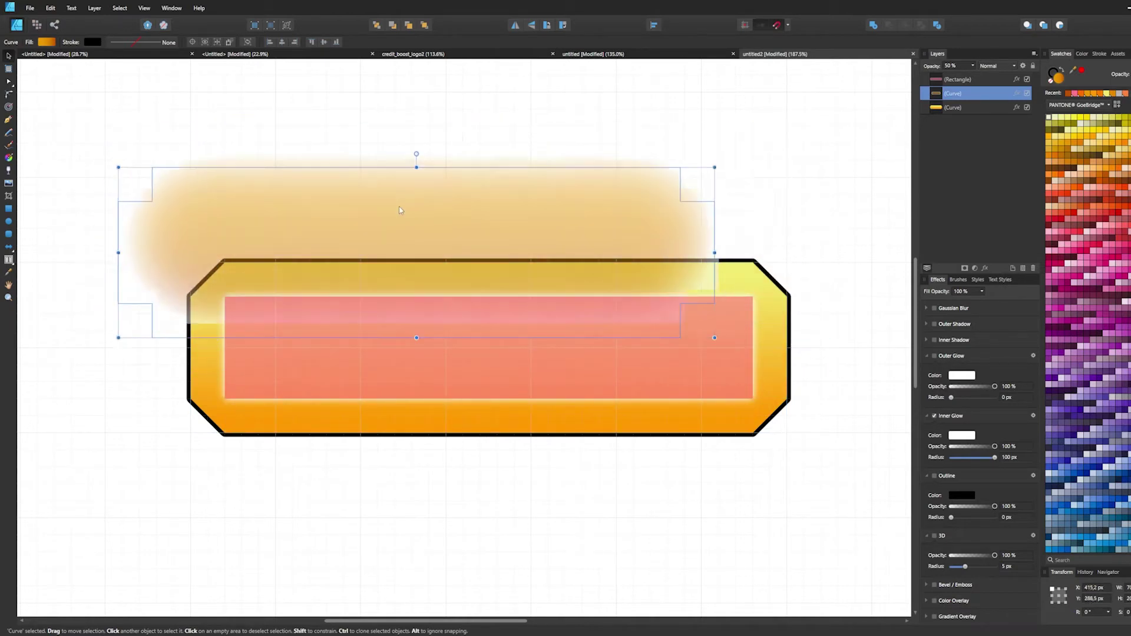
drag(399, 211, 433, 196)
key(ctrl+z)
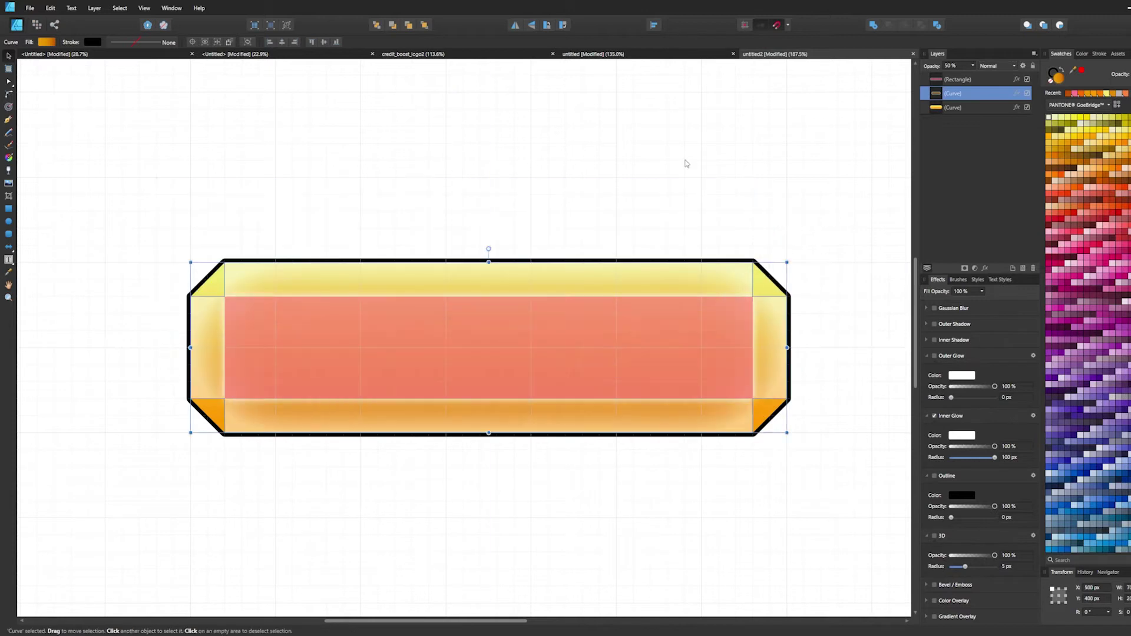
click(973, 67)
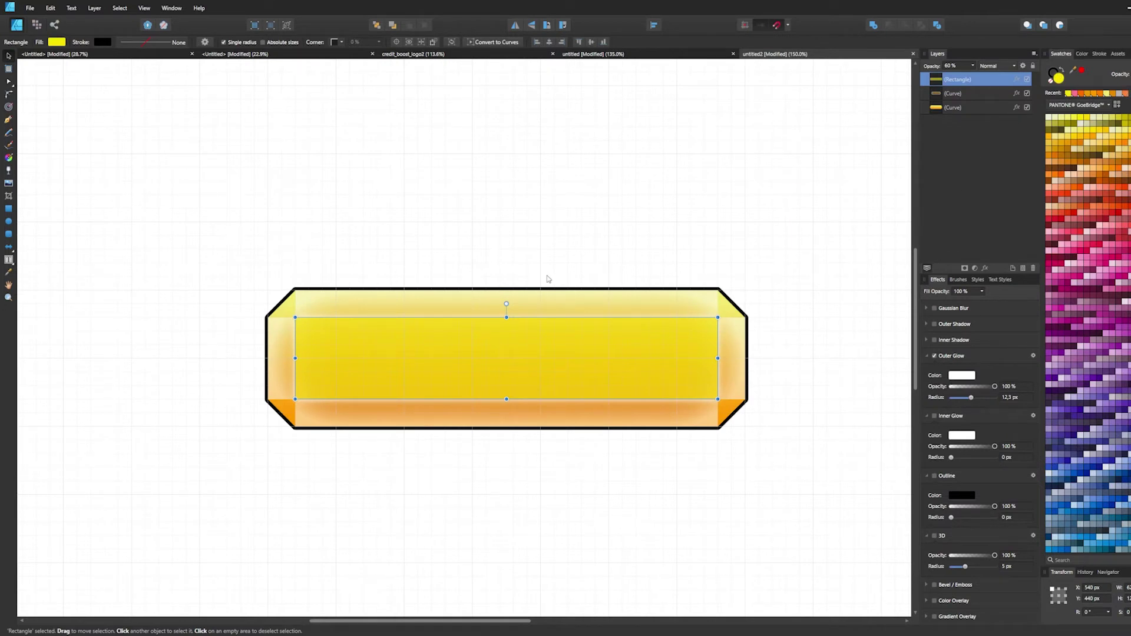
click(644, 246)
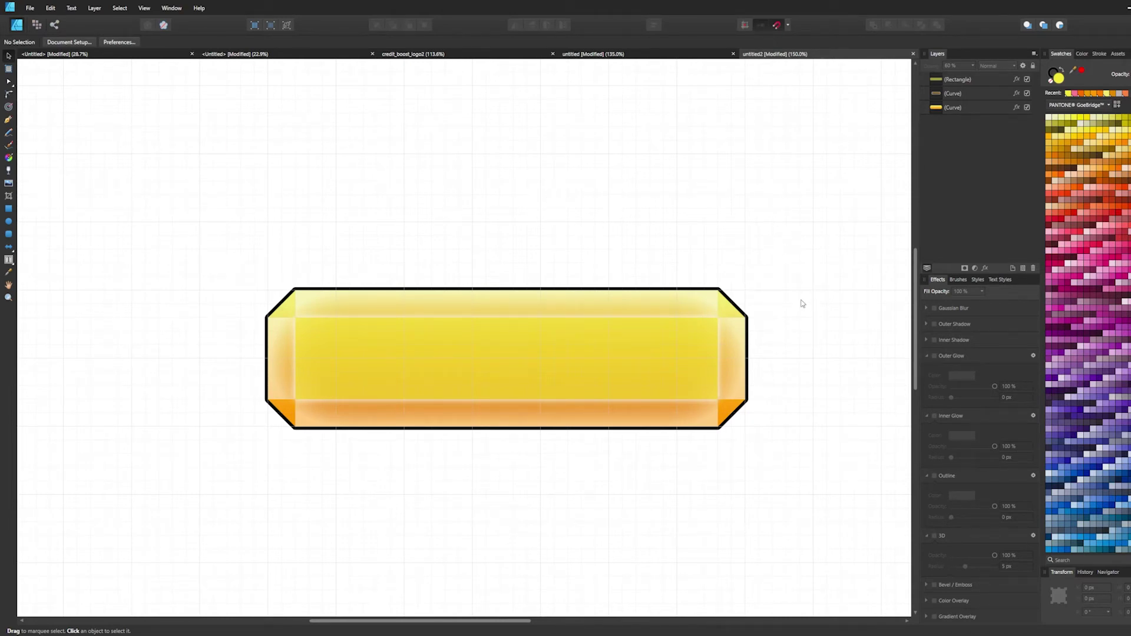
- Zoom out to see the whole button, zoom back in, and switch to the Pixel Persona
scroll(784, 283, down, 6)
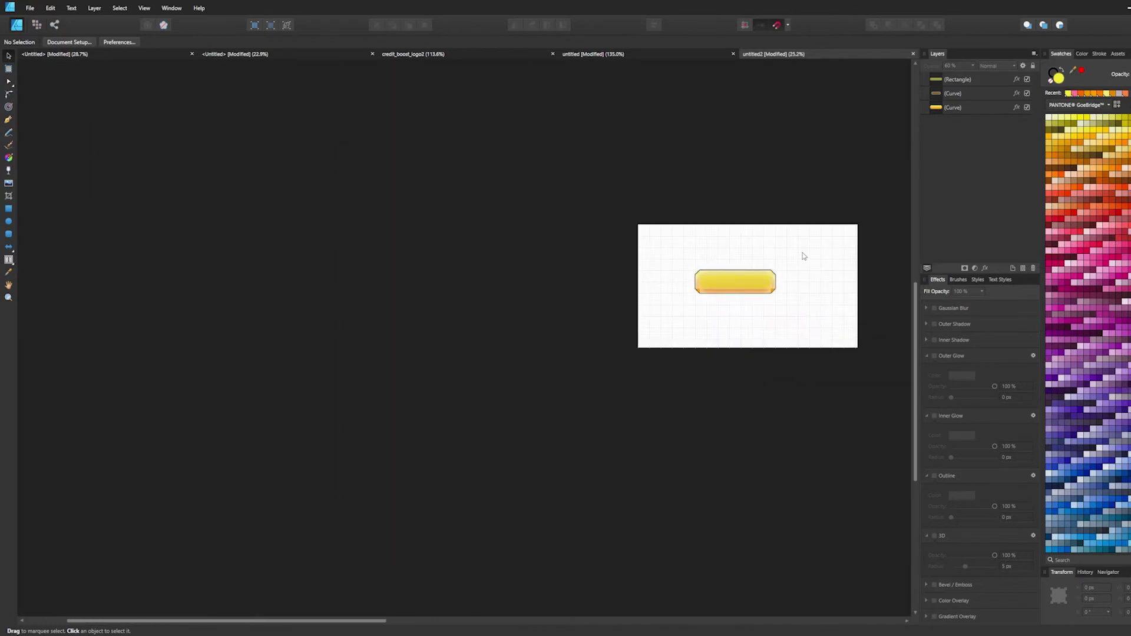
drag(803, 252, 752, 335)
scroll(747, 338, up, 3)
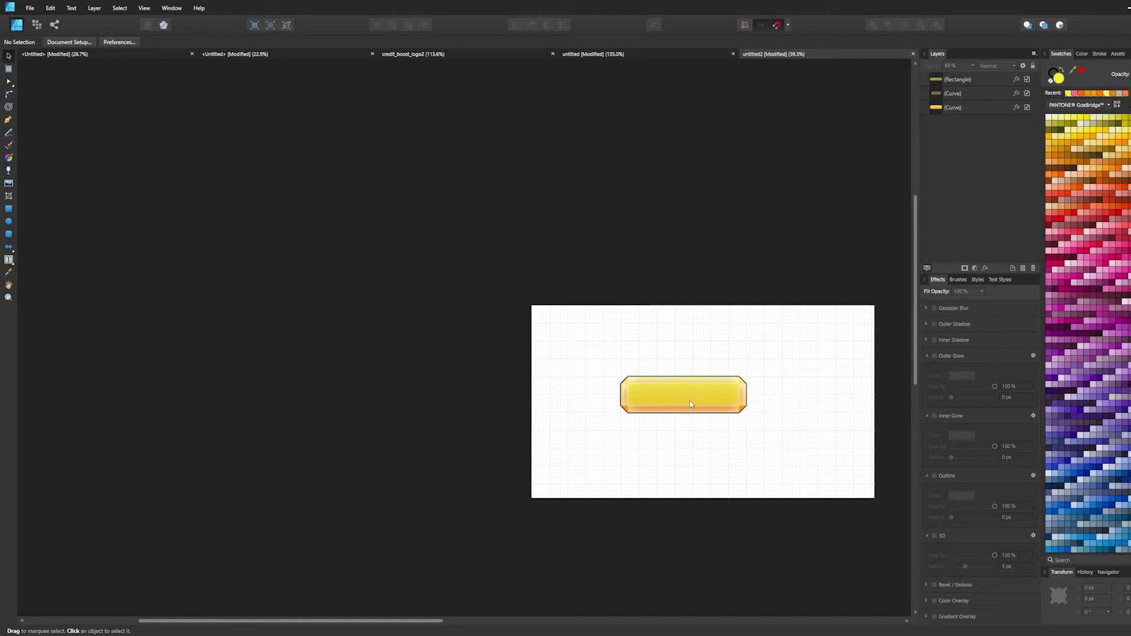
scroll(691, 404, up, 3)
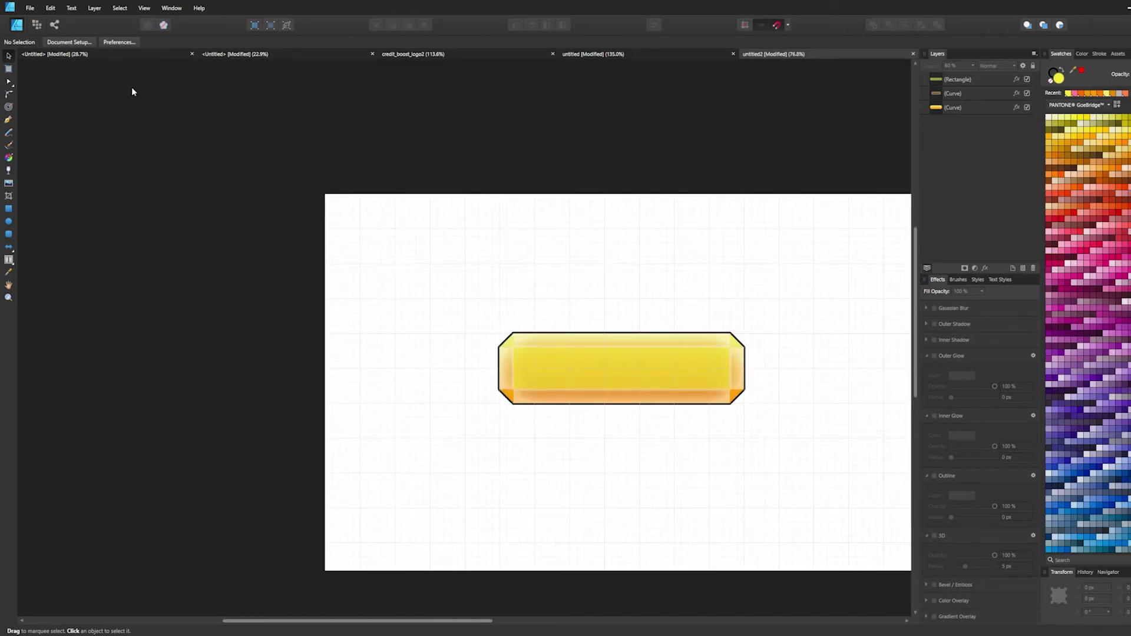
click(37, 25)
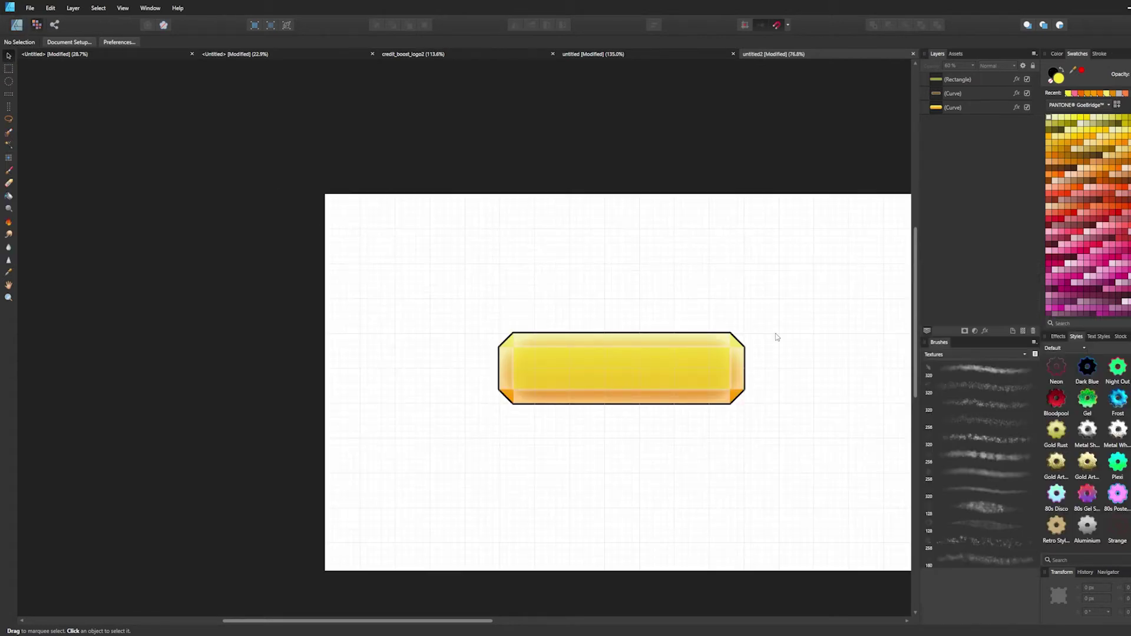
- Add a pixel layer clipped inside the inner yellow rectangle and pick the Paint Brush tool
click(622, 350)
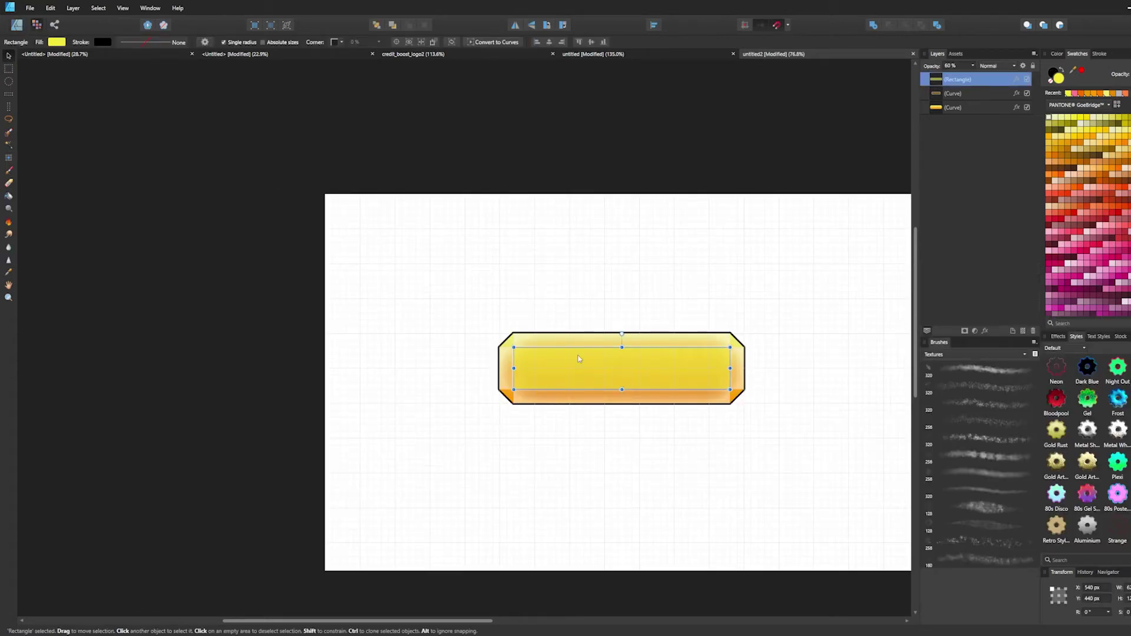
click(1025, 334)
drag(943, 80, 946, 94)
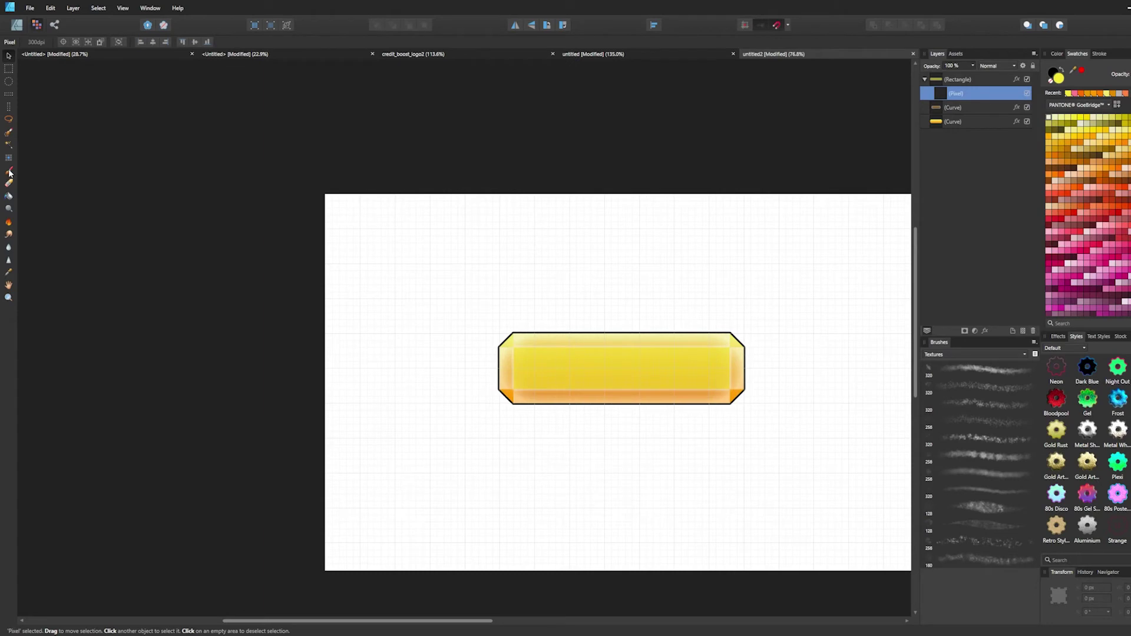
click(9, 171)
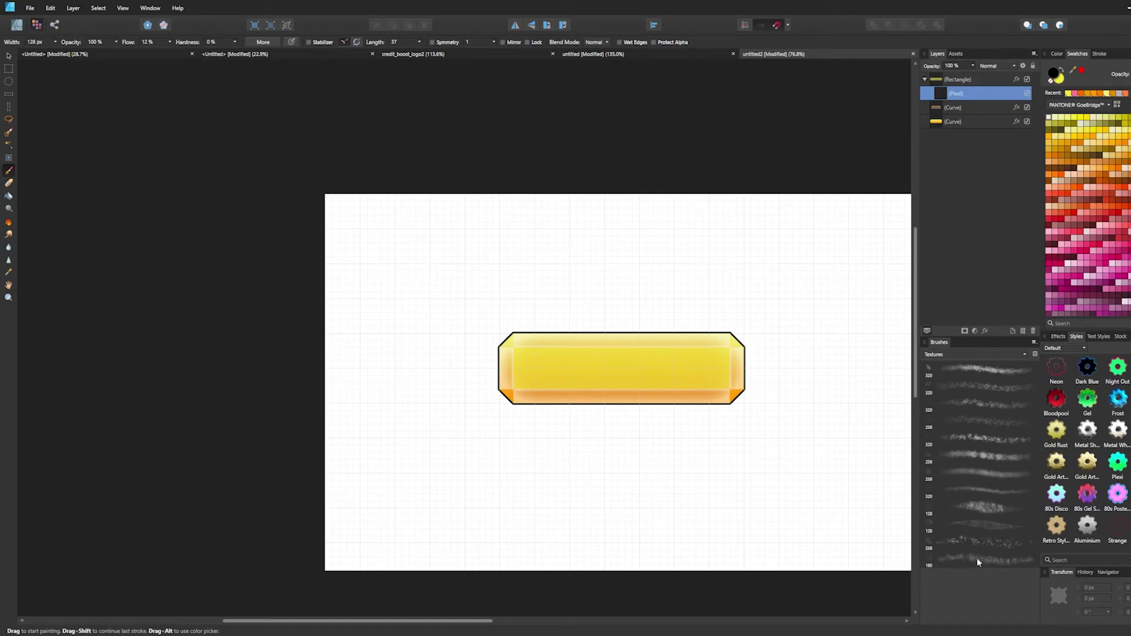
- Stamp the crack texture brush on the bar's ends and middle, then reposition the crack layer
click(976, 421)
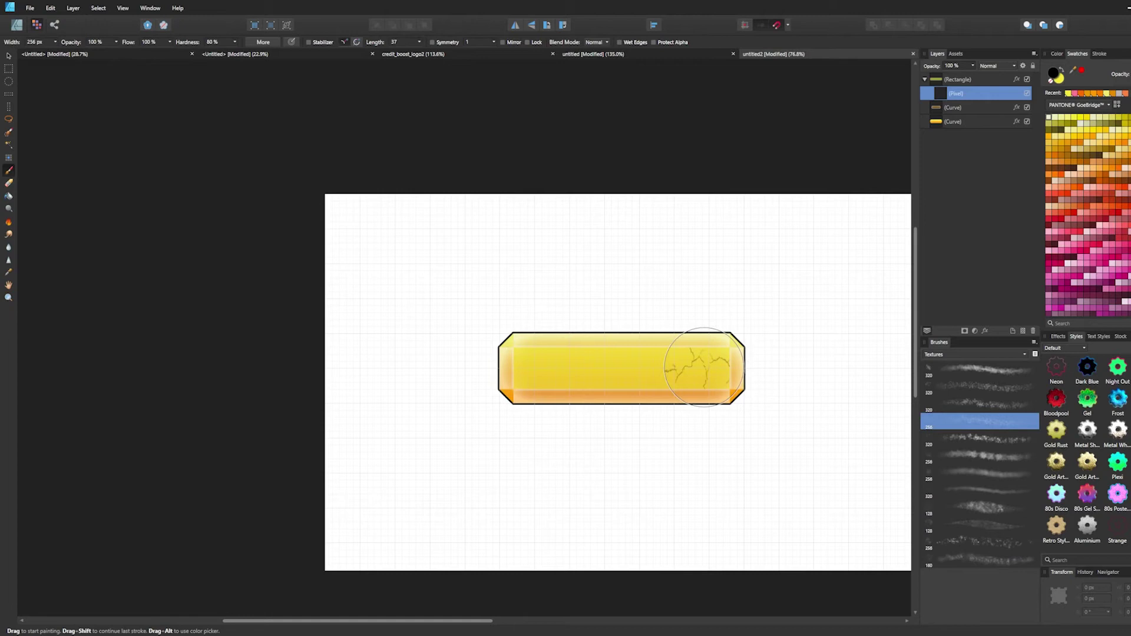
click(539, 368)
click(702, 367)
key(ctrl+z)
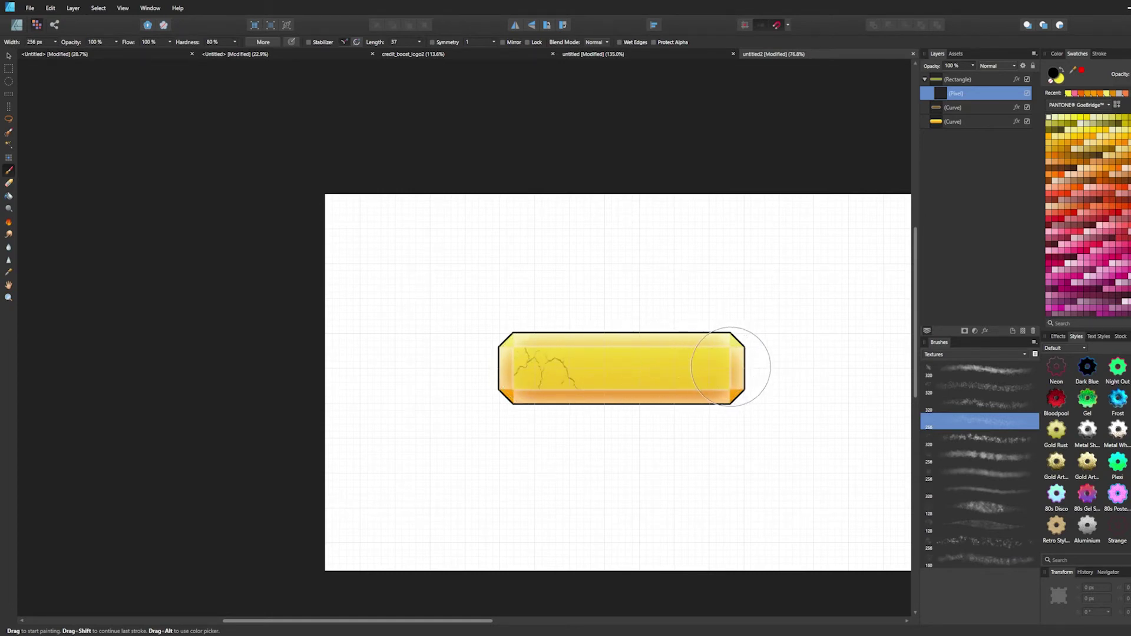
click(707, 366)
click(618, 345)
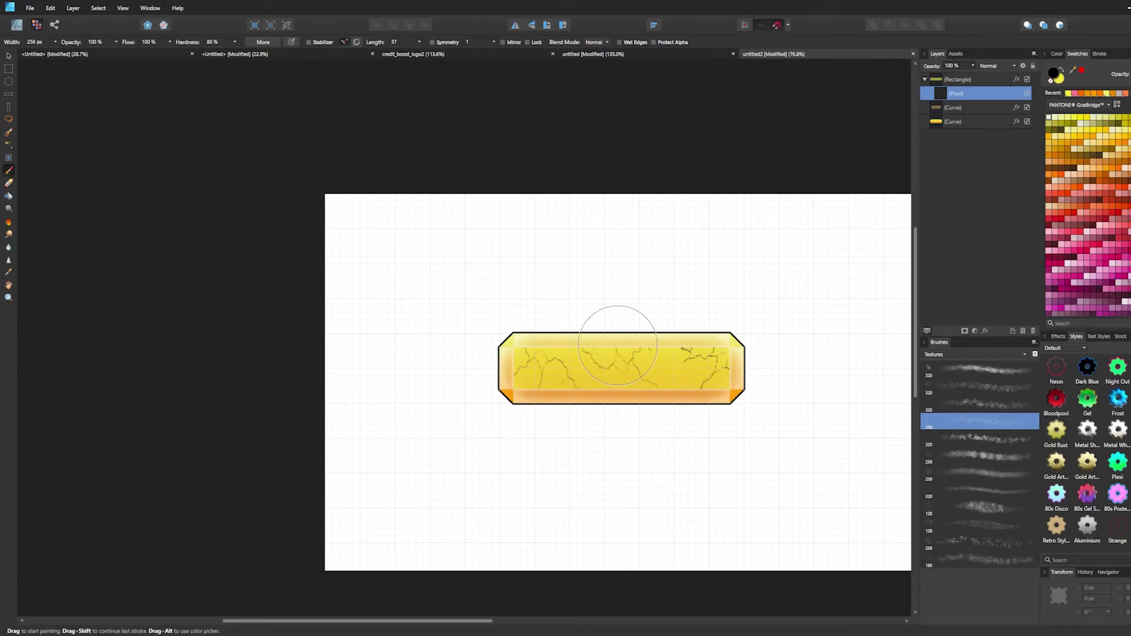
click(640, 390)
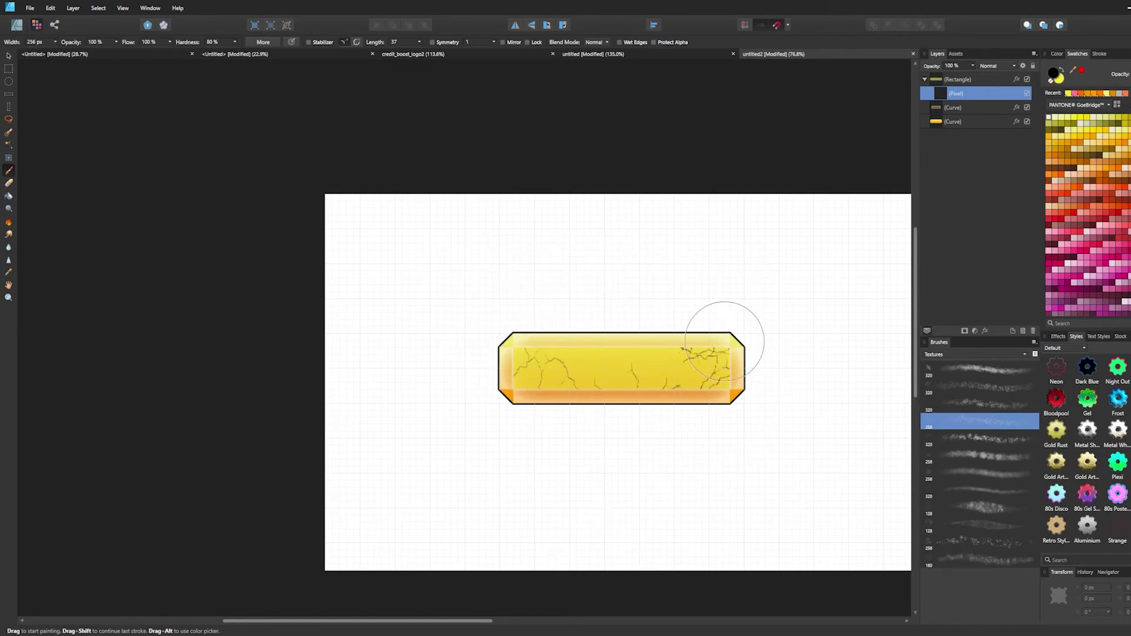
click(8, 55)
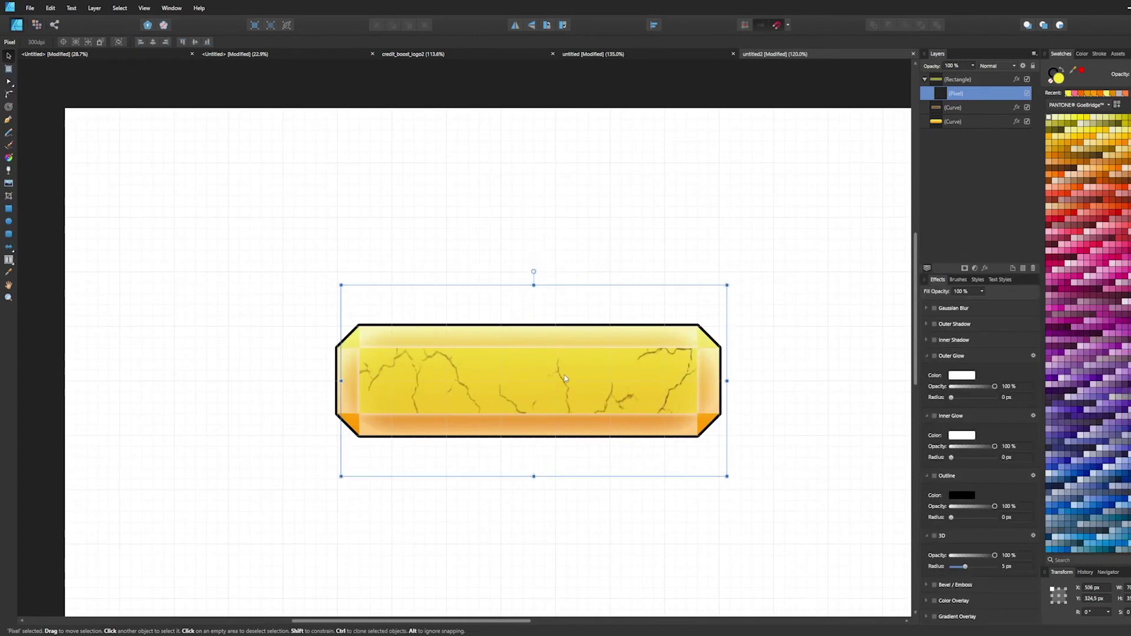
mouse_move(569, 374)
mouse_down()
mouse_move(557, 386)
mouse_move(586, 379)
mouse_move(555, 389)
mouse_up()
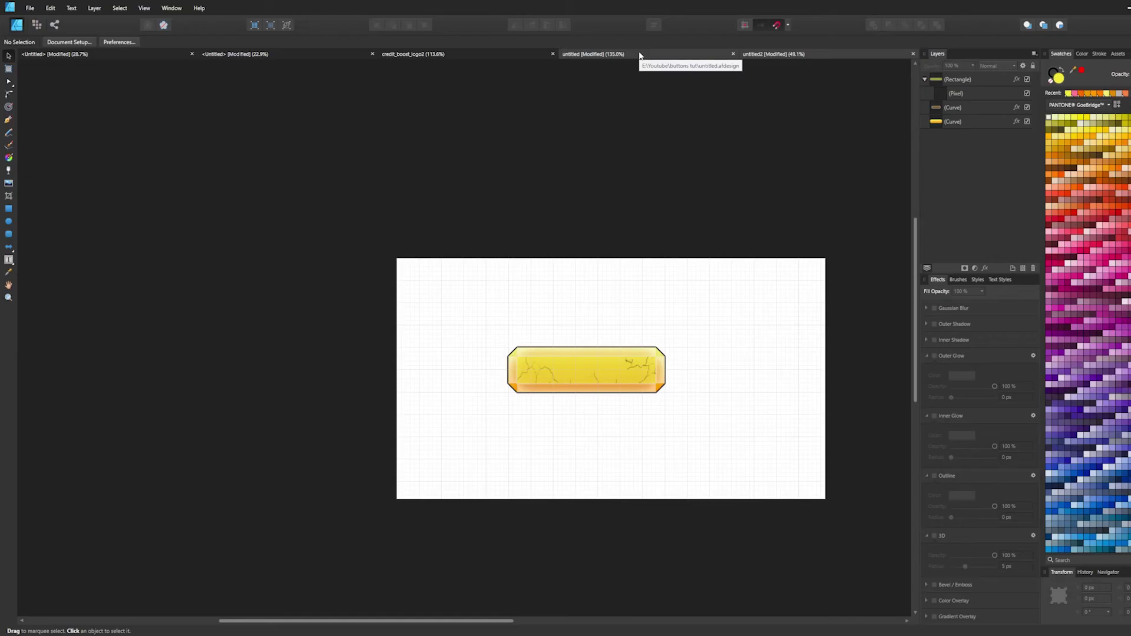
click(593, 54)
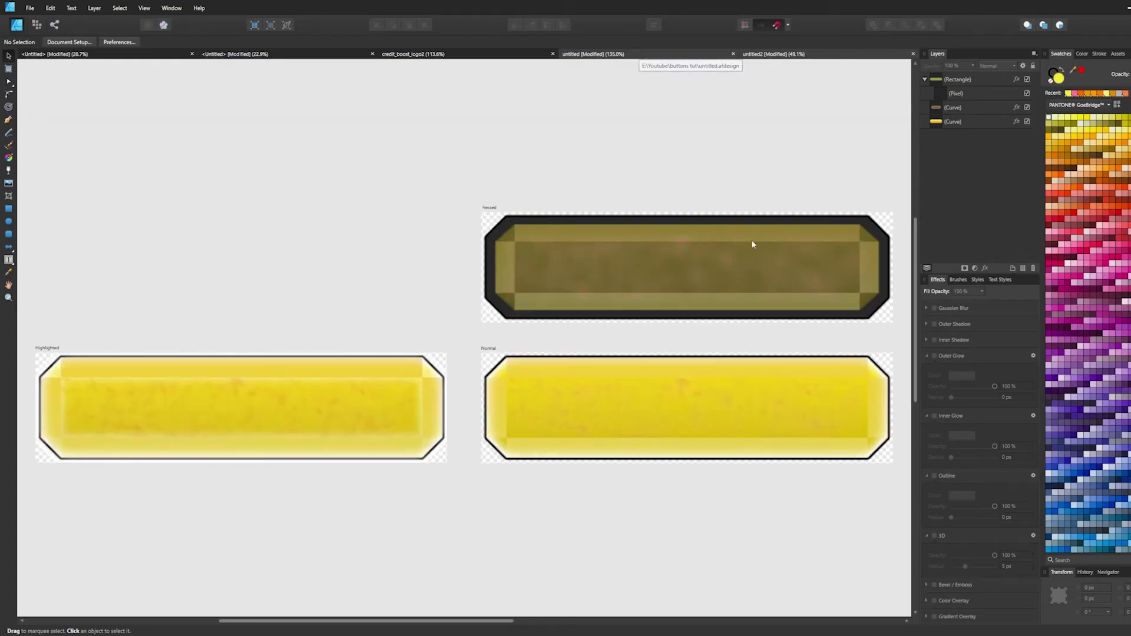
scroll(483, 247, down, 5)
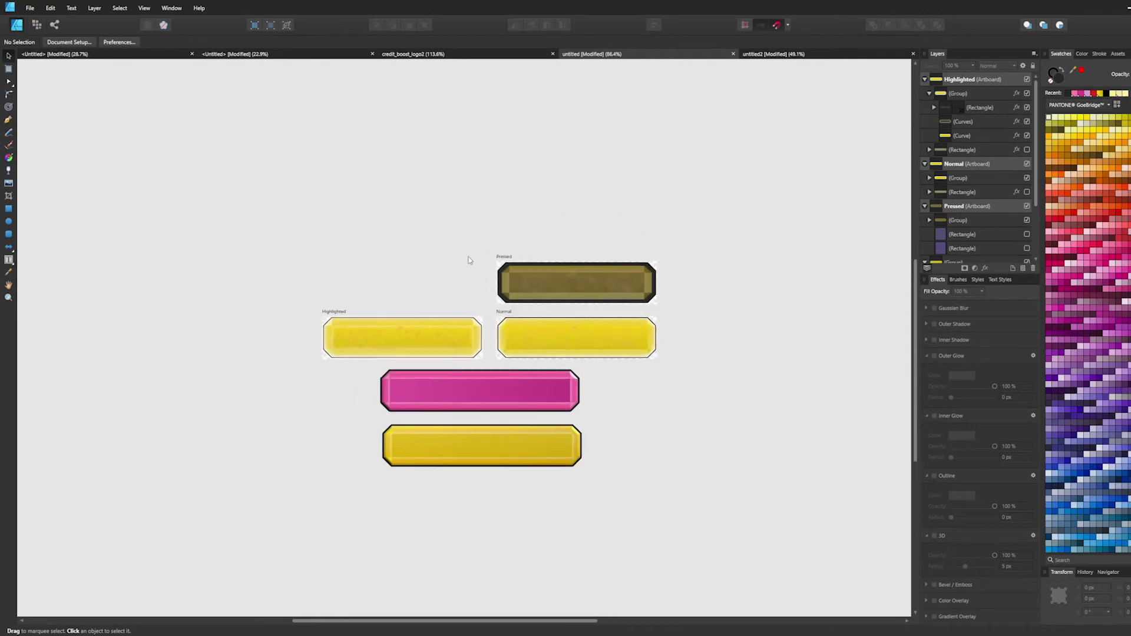
scroll(498, 332, up, 4)
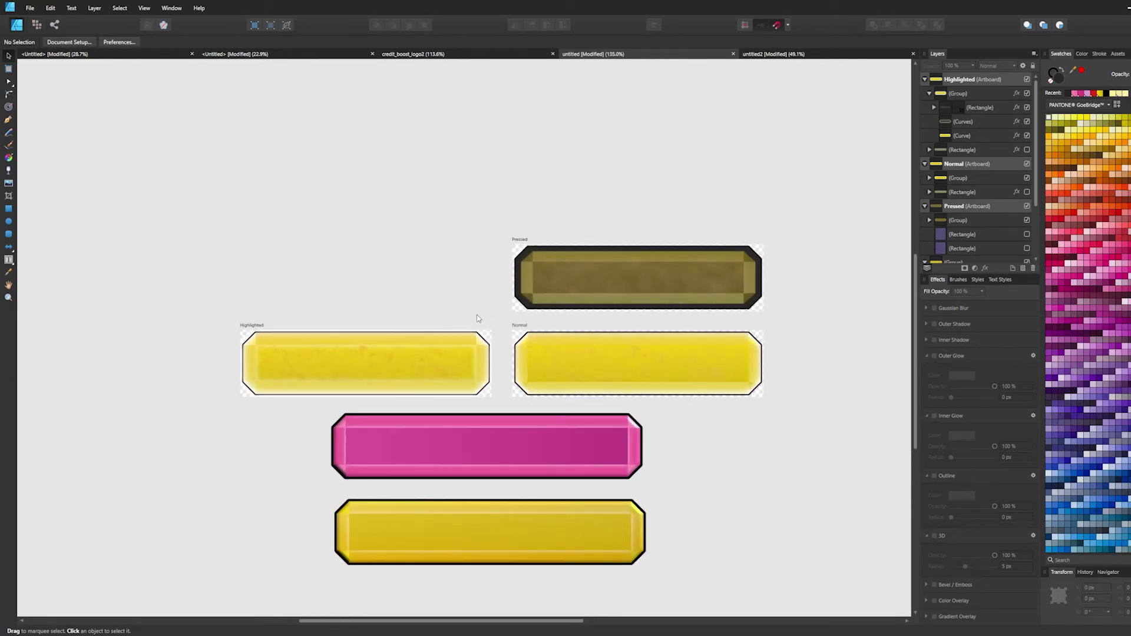
drag(246, 190, 810, 410)
click(809, 410)
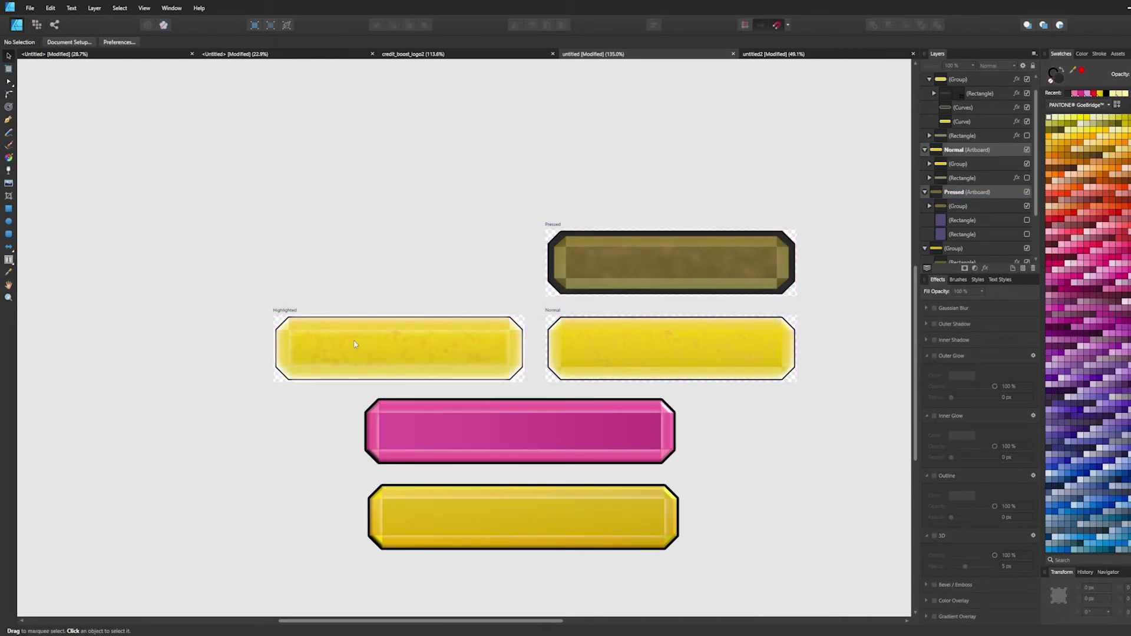
click(591, 318)
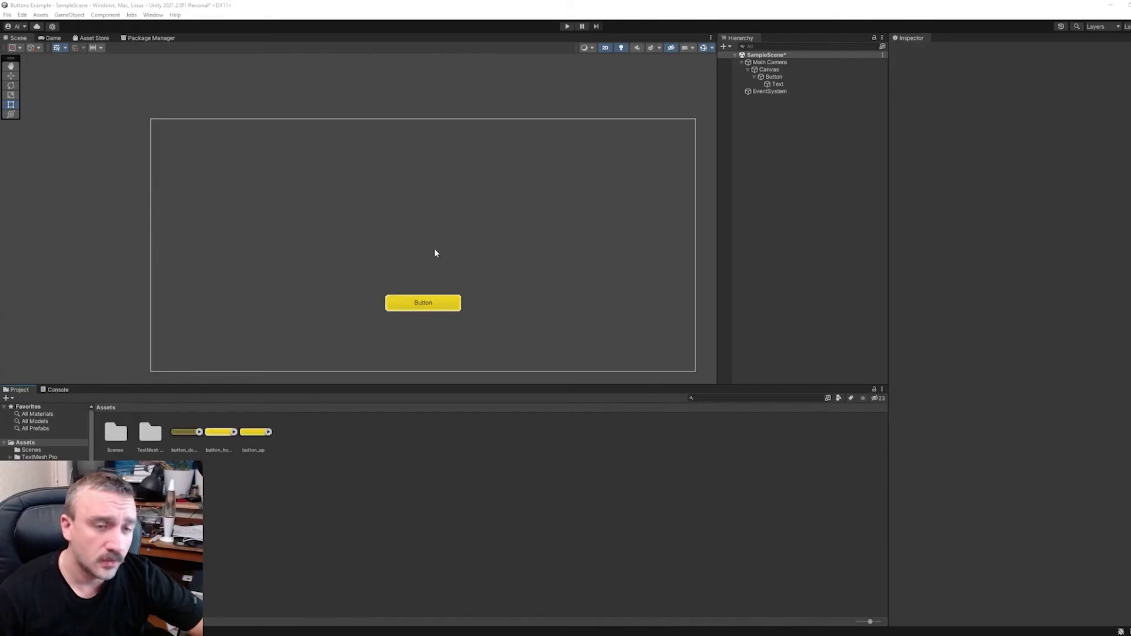
click(452, 305)
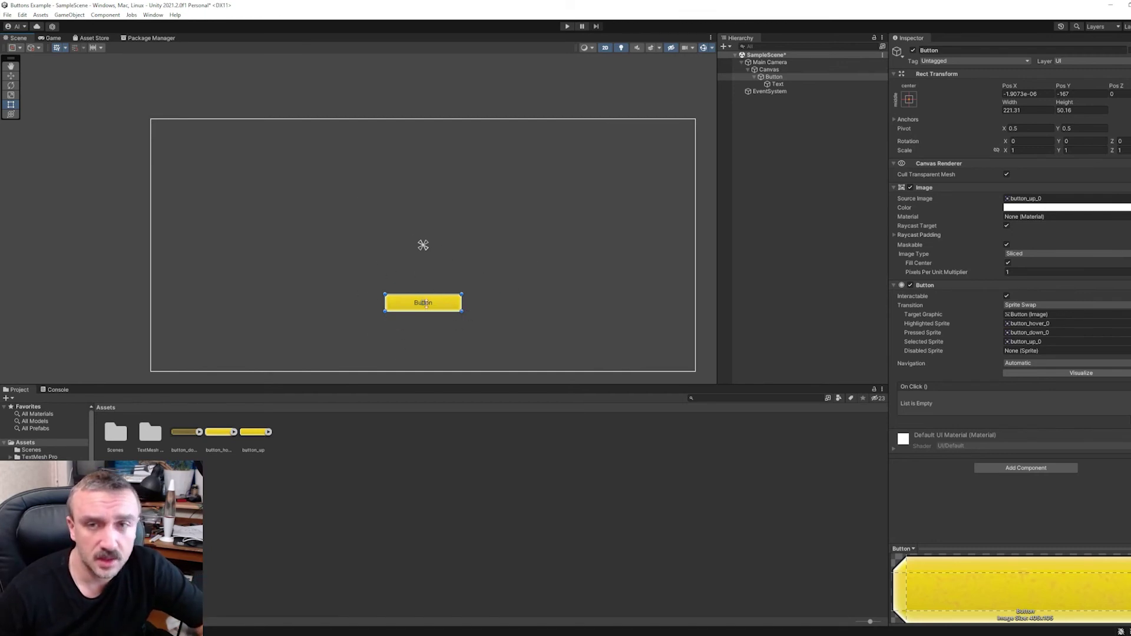
click(1030, 306)
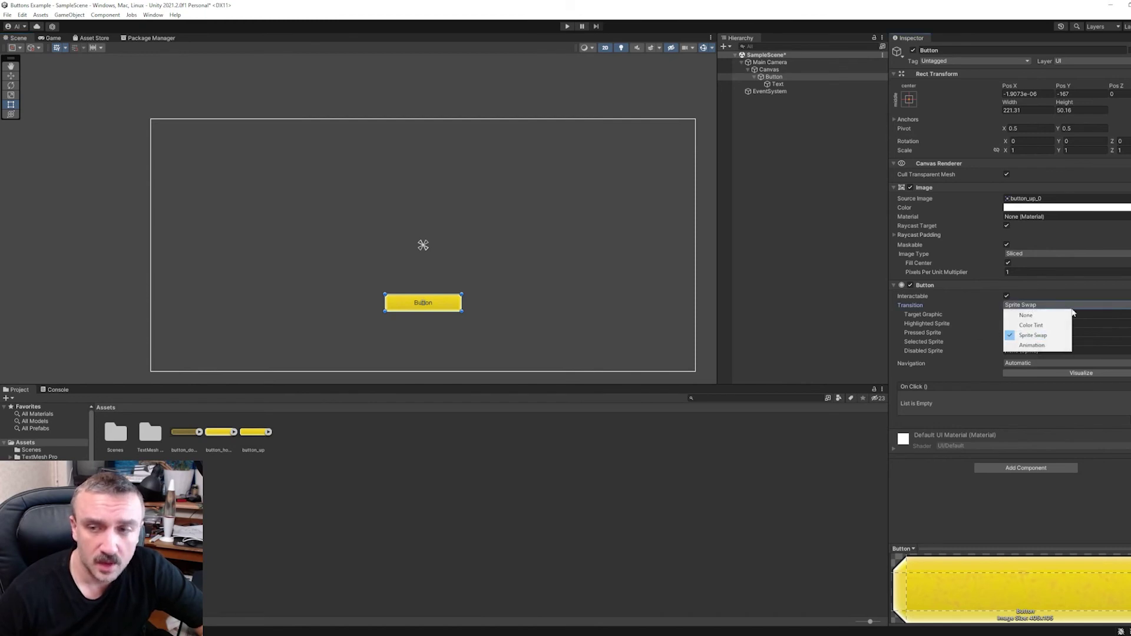
click(196, 434)
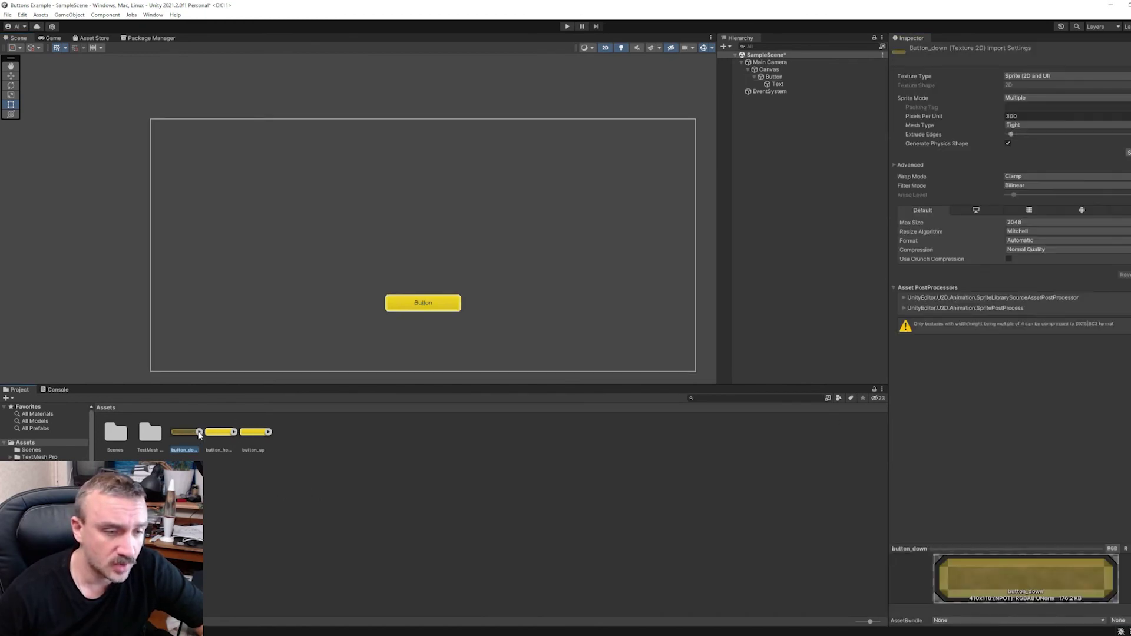
click(218, 433)
click(251, 434)
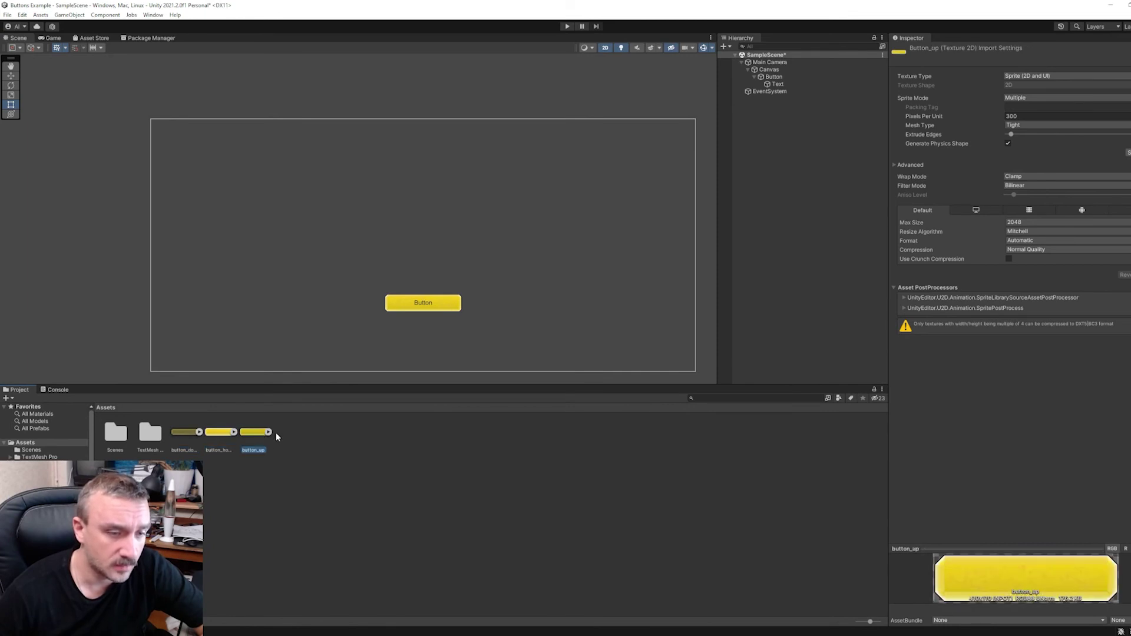
click(220, 435)
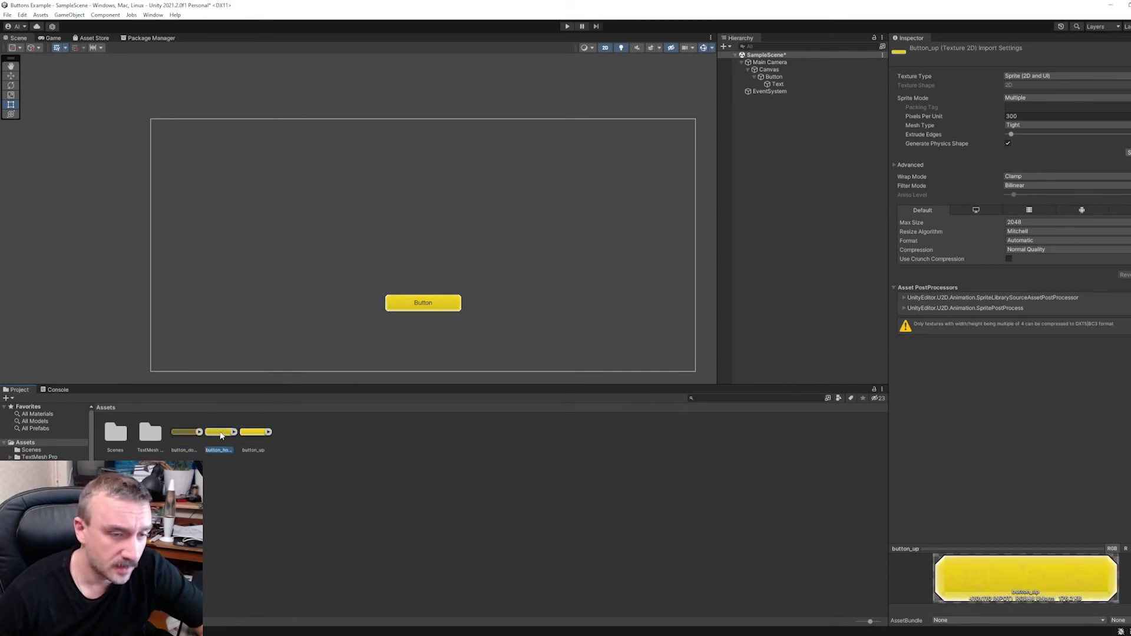
click(182, 433)
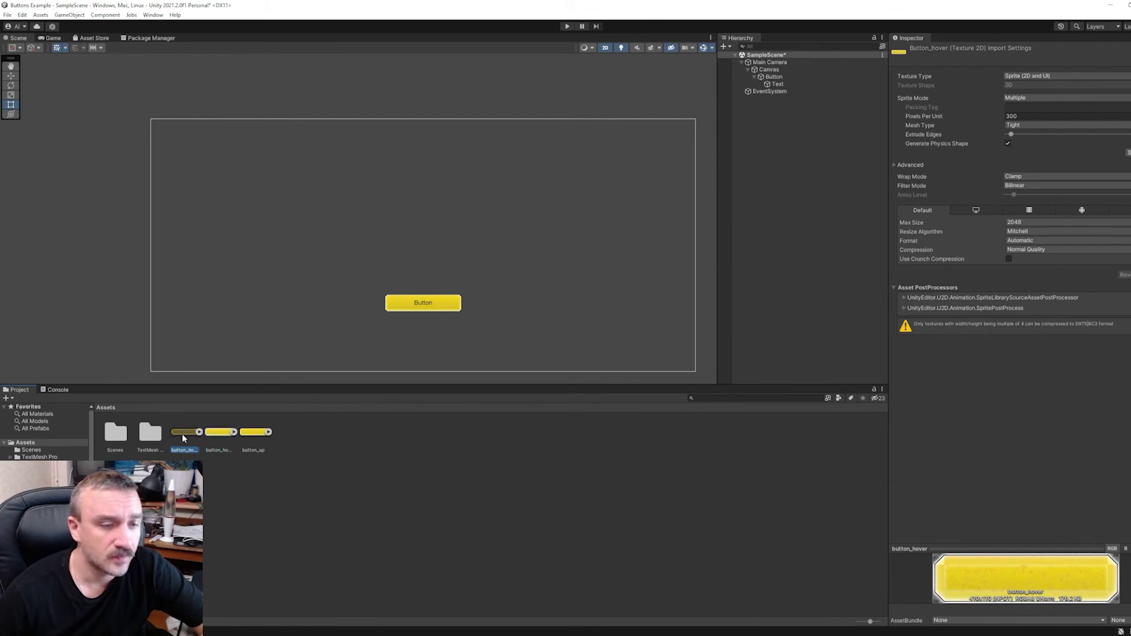
click(245, 477)
key(alt+Tab)
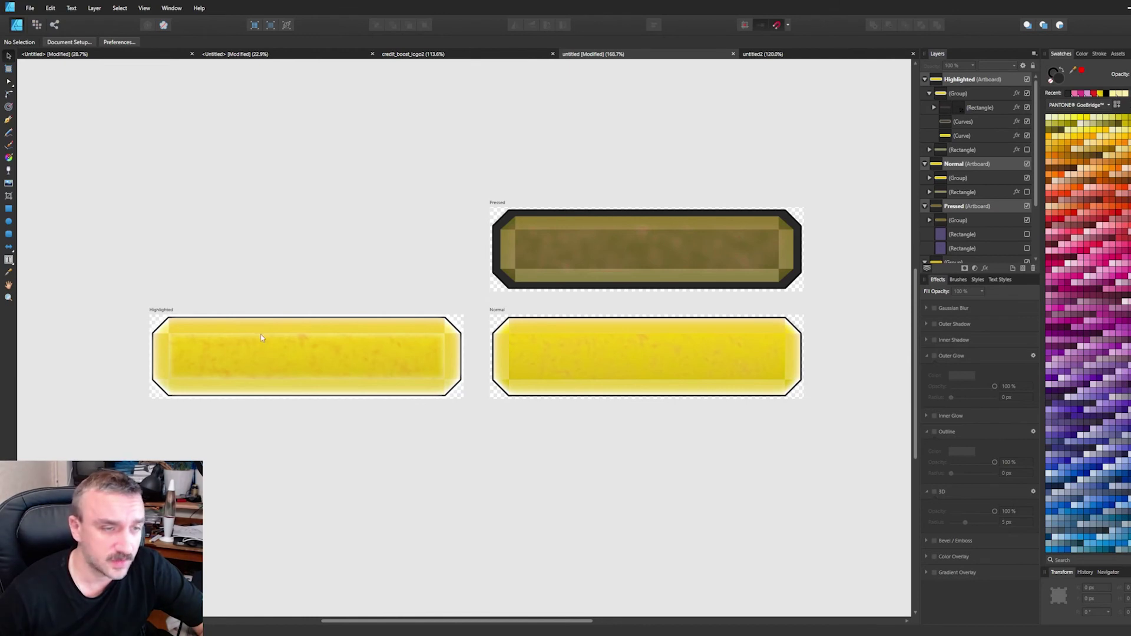
- Select the Highlighted button's group to check its white outer glow, then deselect it
click(212, 341)
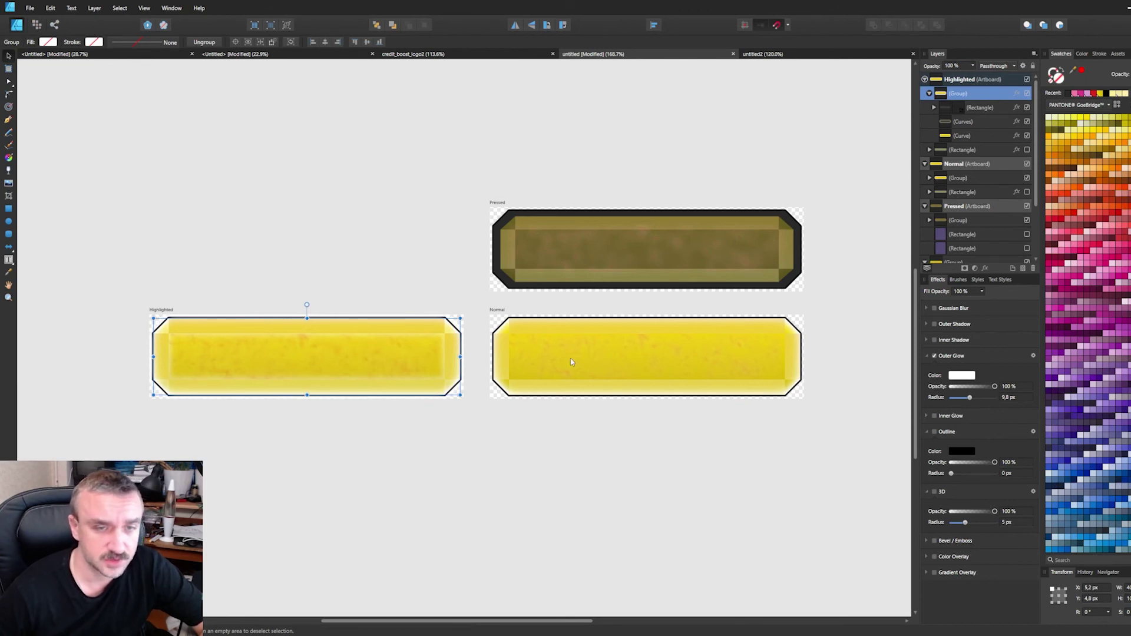
key(ctrl+d)
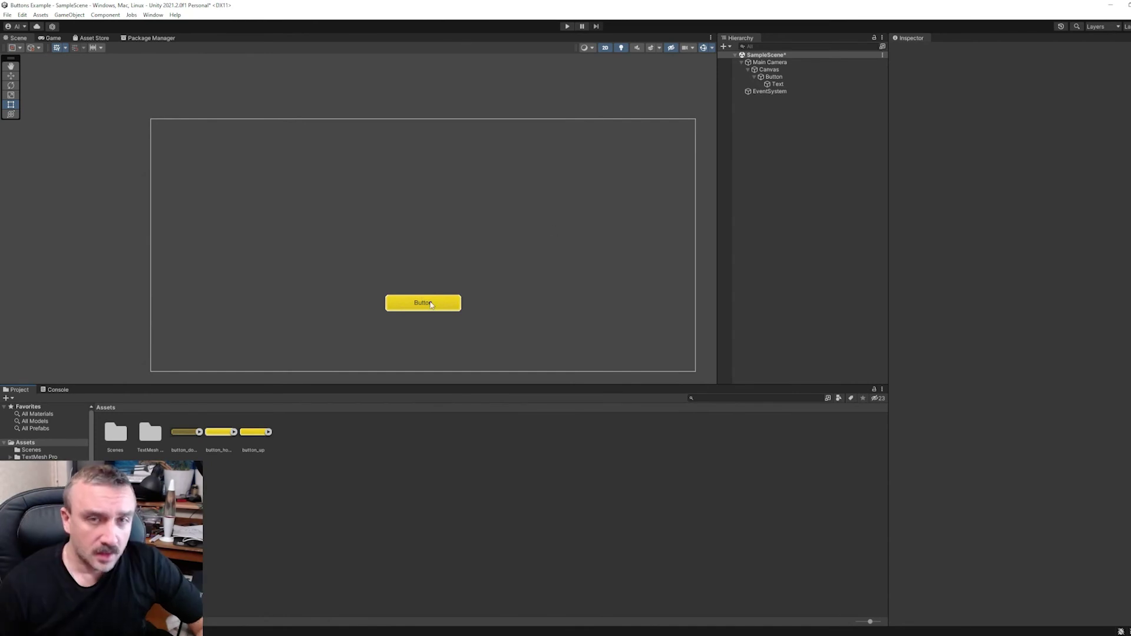
- Run the scene in Play mode and press the Button repeatedly to test its pressed sprite
click(567, 27)
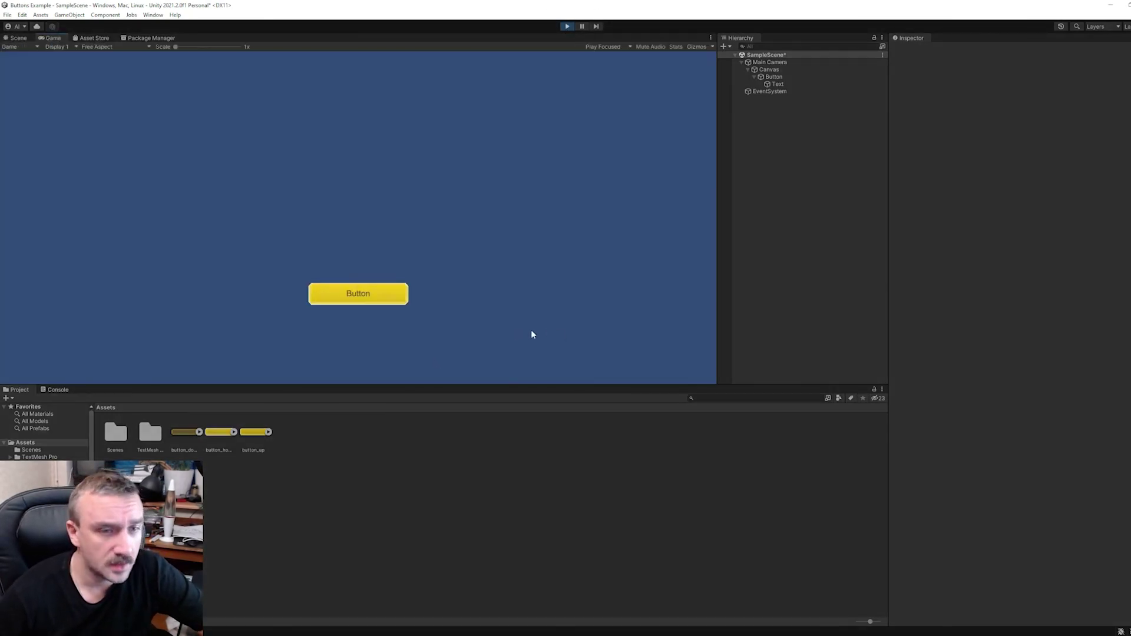
scroll(510, 335, up, 3)
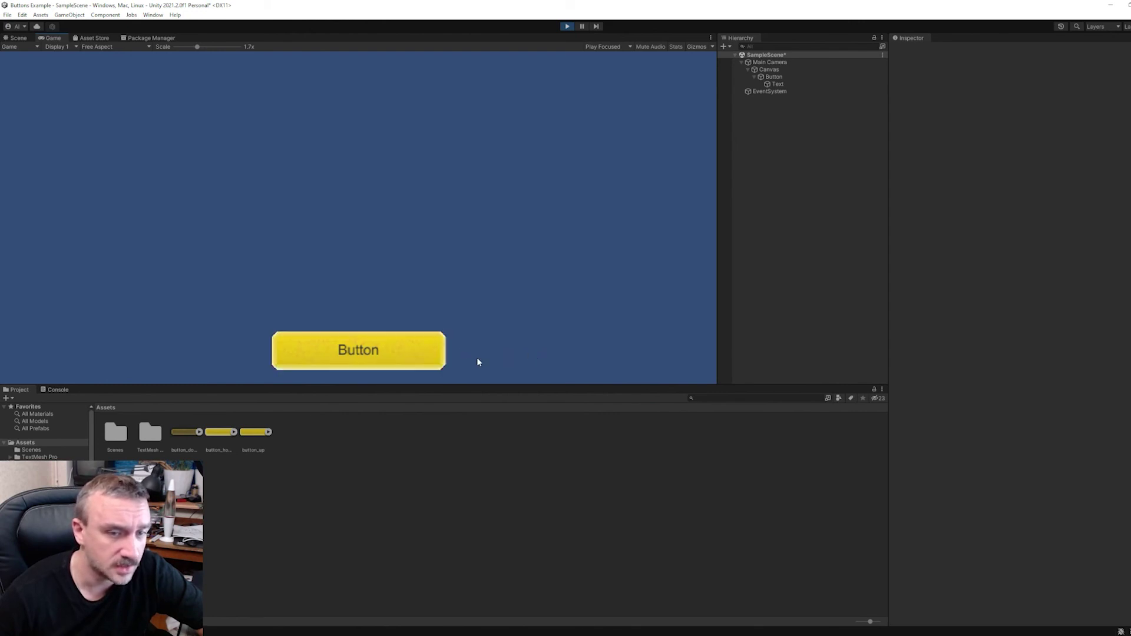
click(429, 356)
click(429, 356)
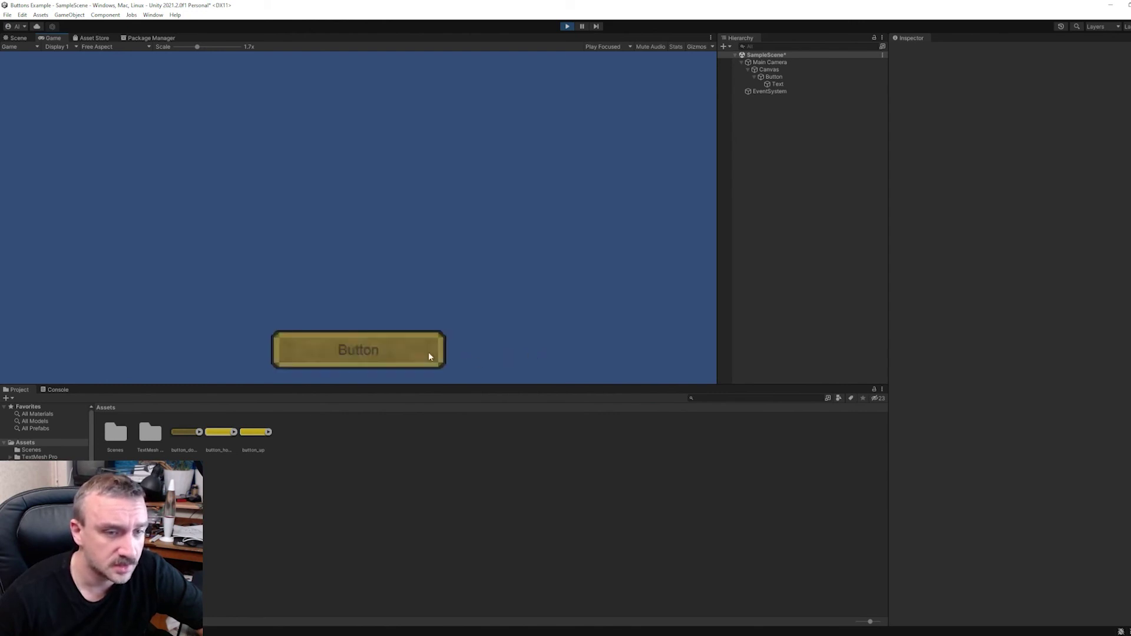
click(429, 356)
click(429, 356)
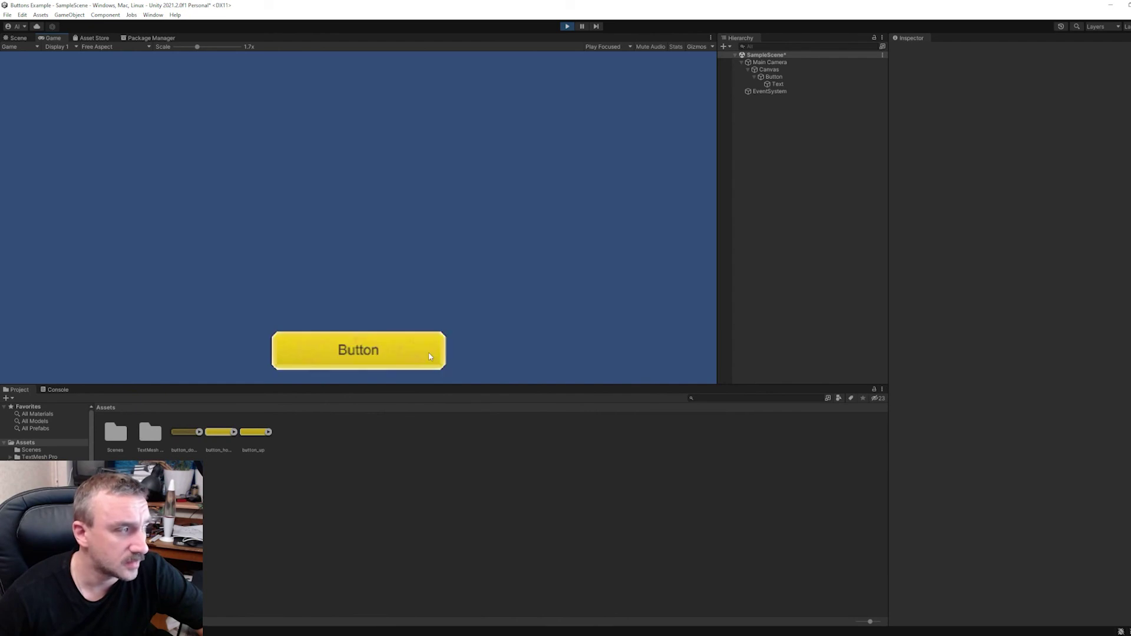
click(429, 356)
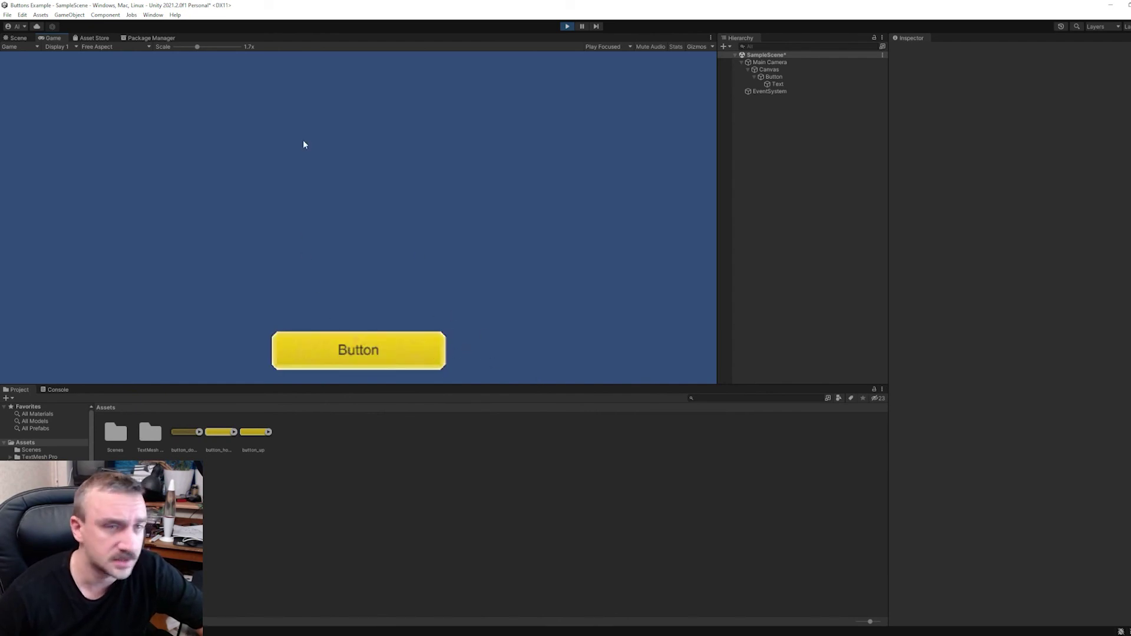
- Enlarge the Game view scale and click the Button again to check its dark pressed look
drag(186, 43, 172, 47)
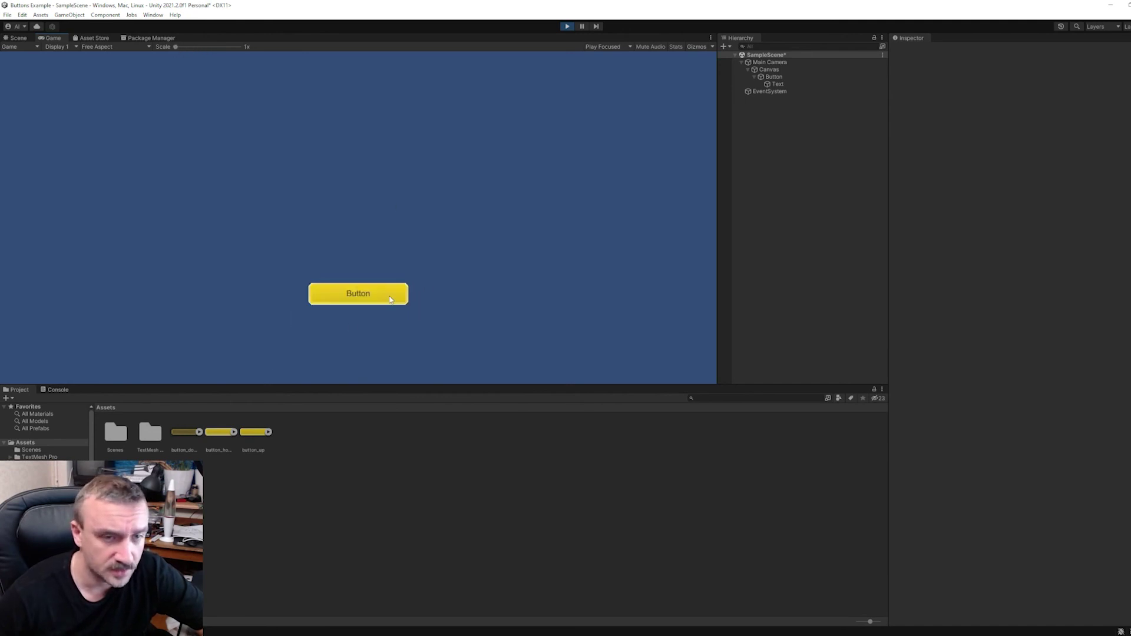
drag(175, 47, 192, 56)
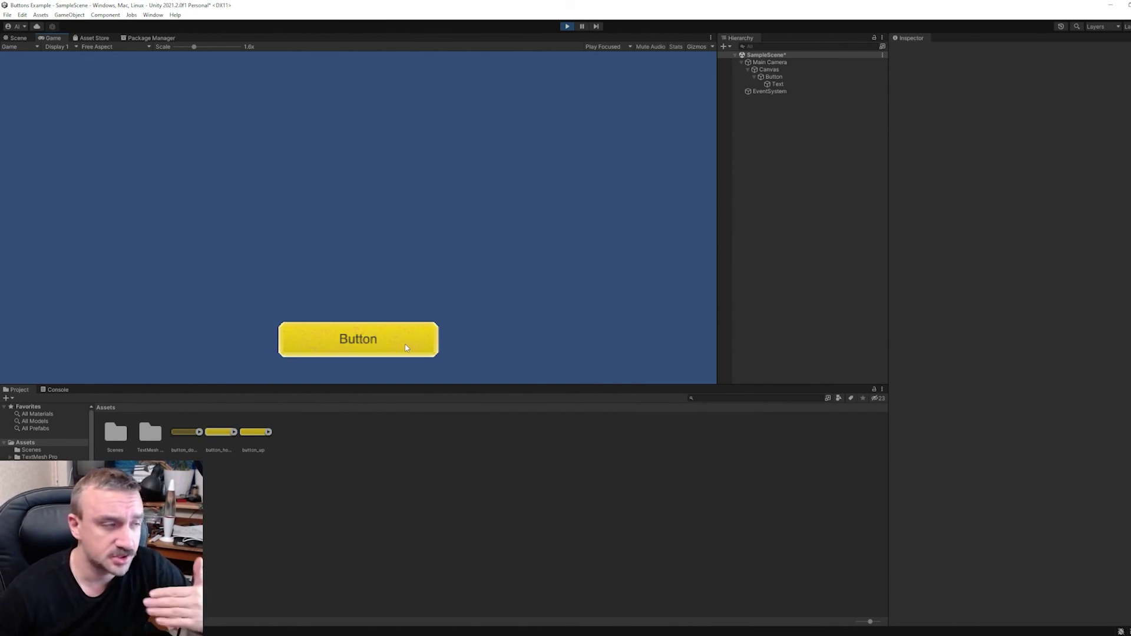
click(405, 348)
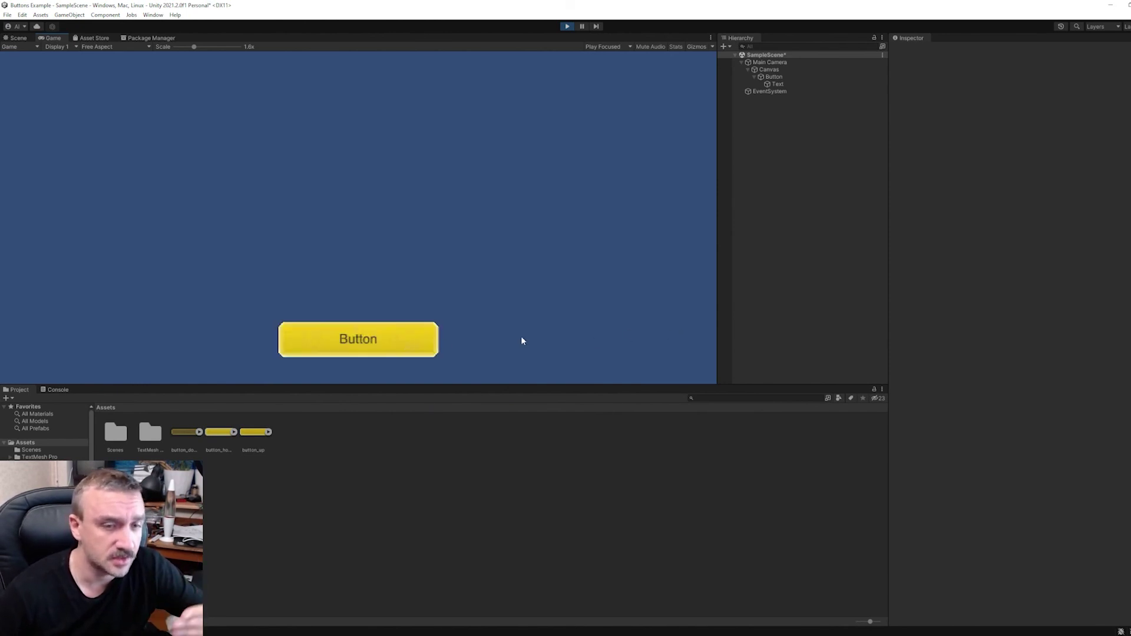
click(417, 346)
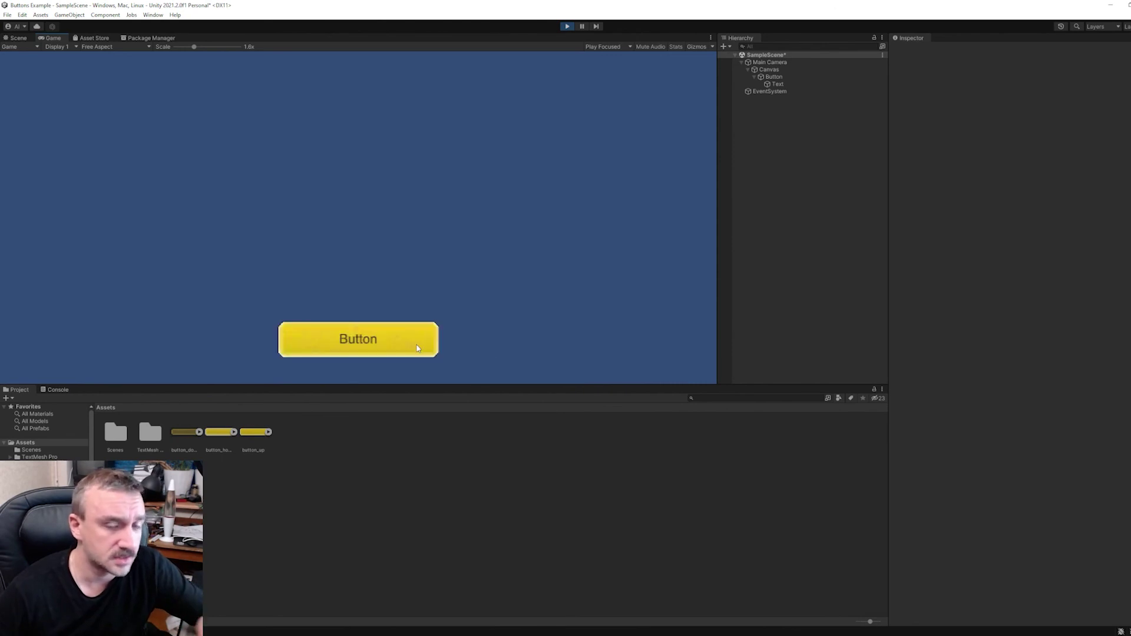
click(417, 347)
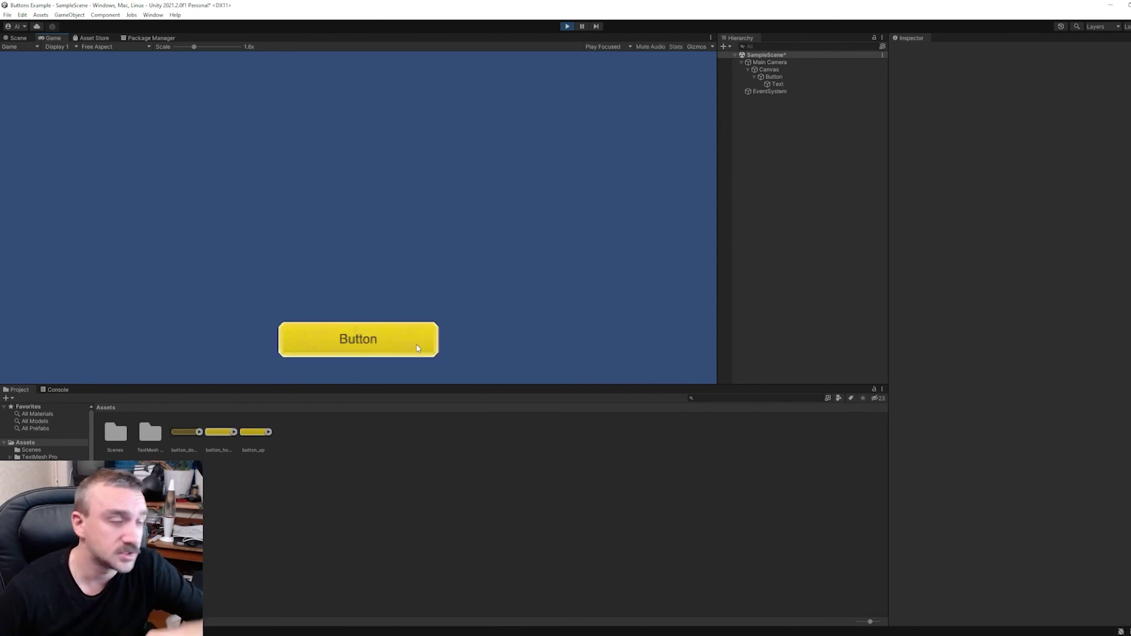